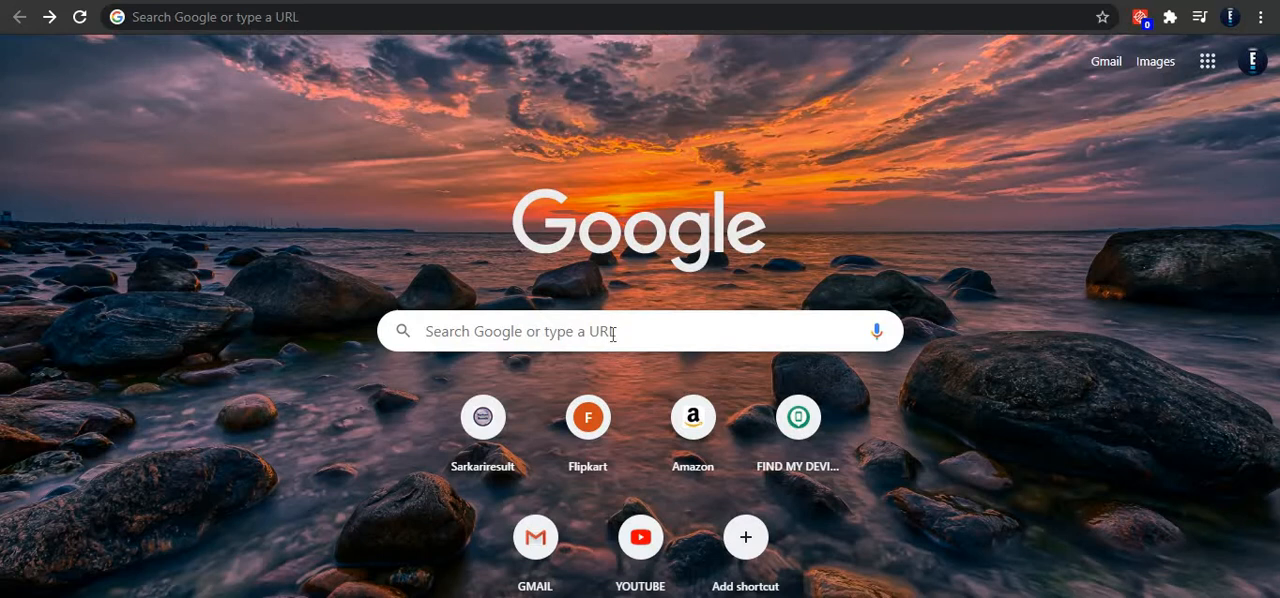
Step: Go to aws.amazon.com and open the sign-in page for the AWS console
left_click(613, 331)
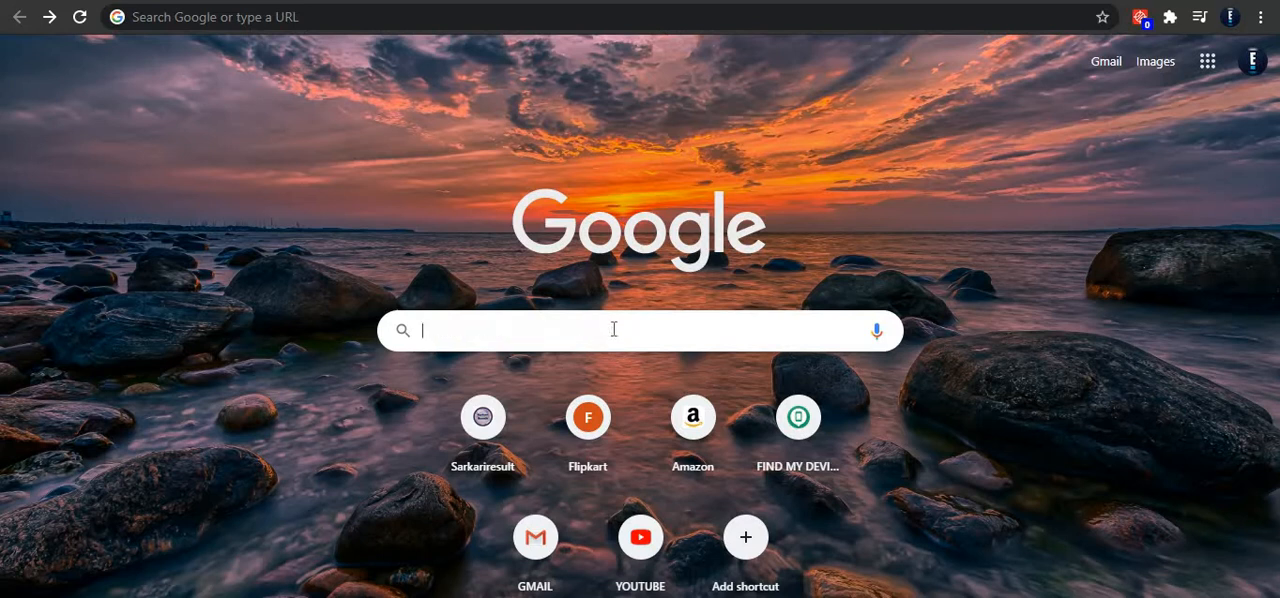
type("aws.")
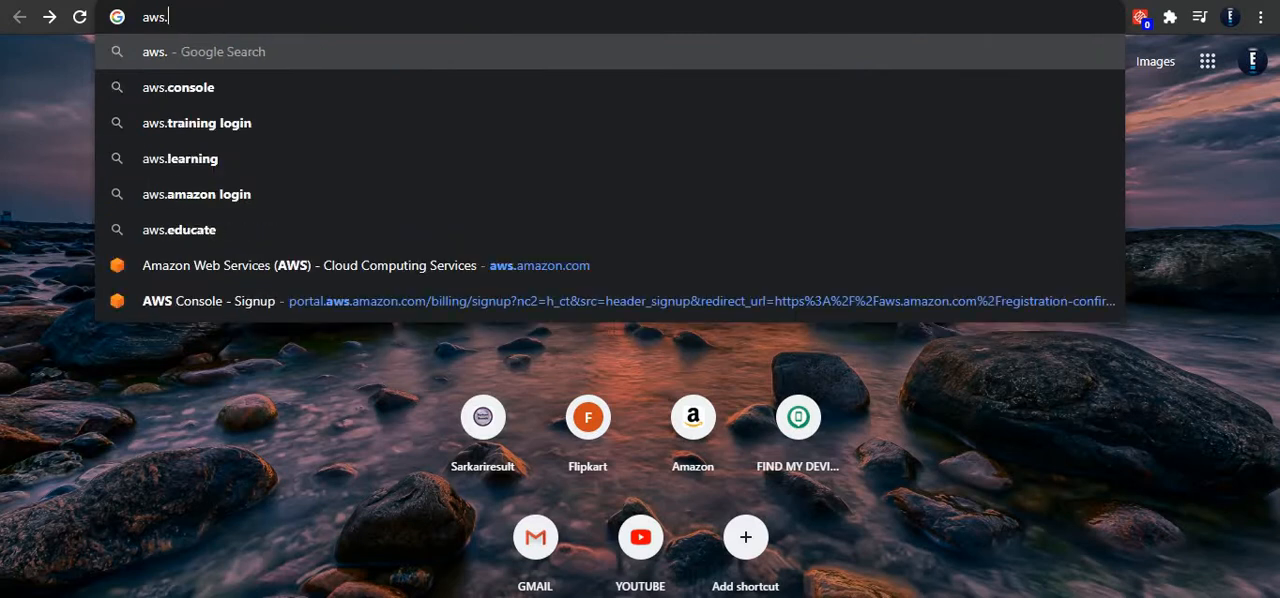
type("amazon")
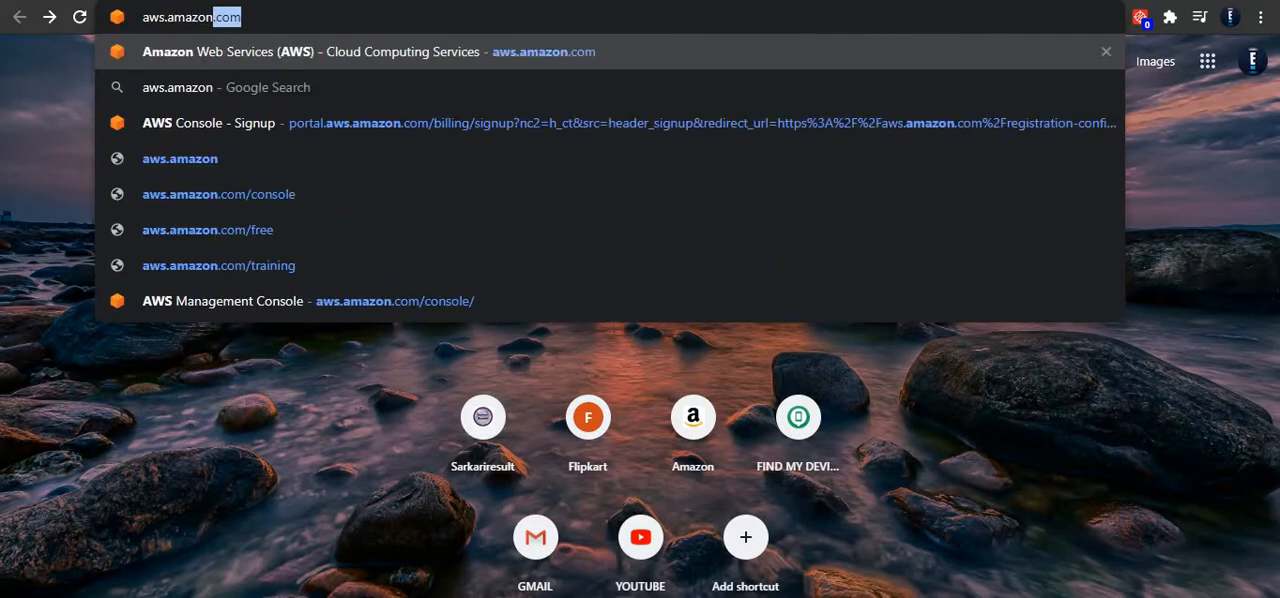
type(".com")
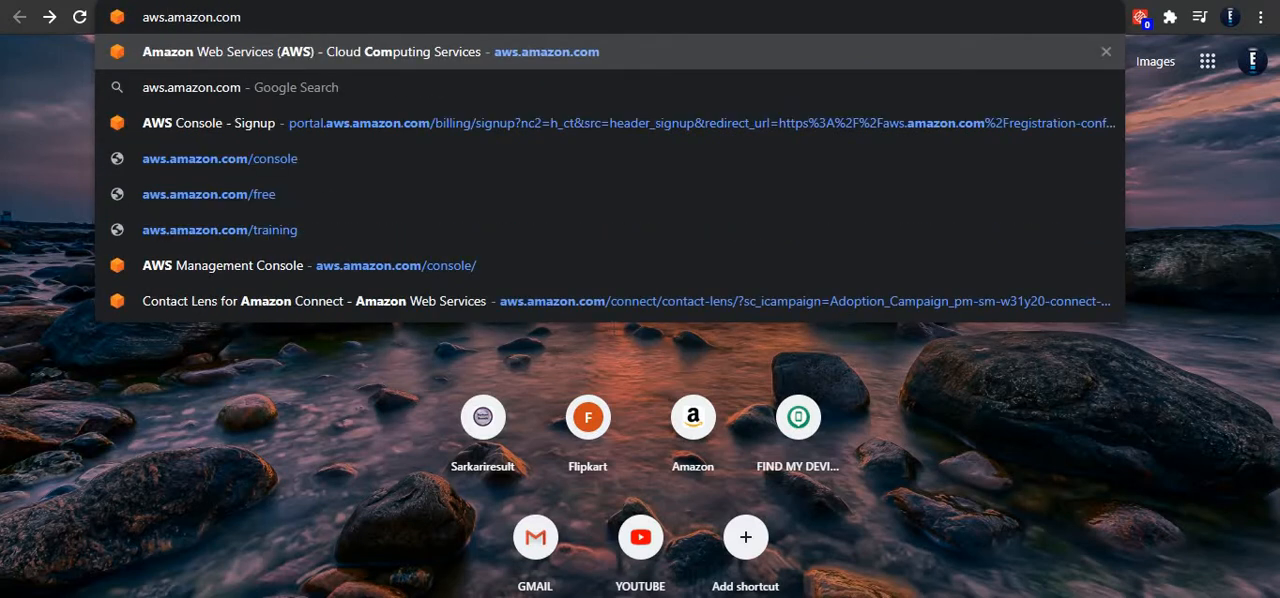
key("Return")
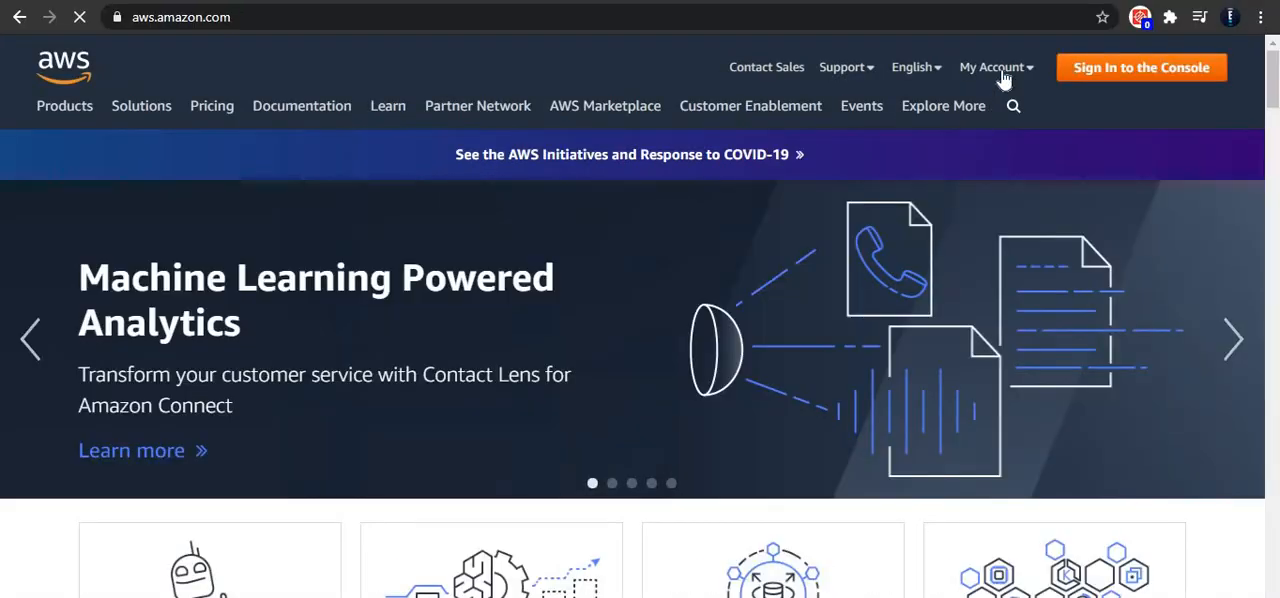
left_click(1106, 80)
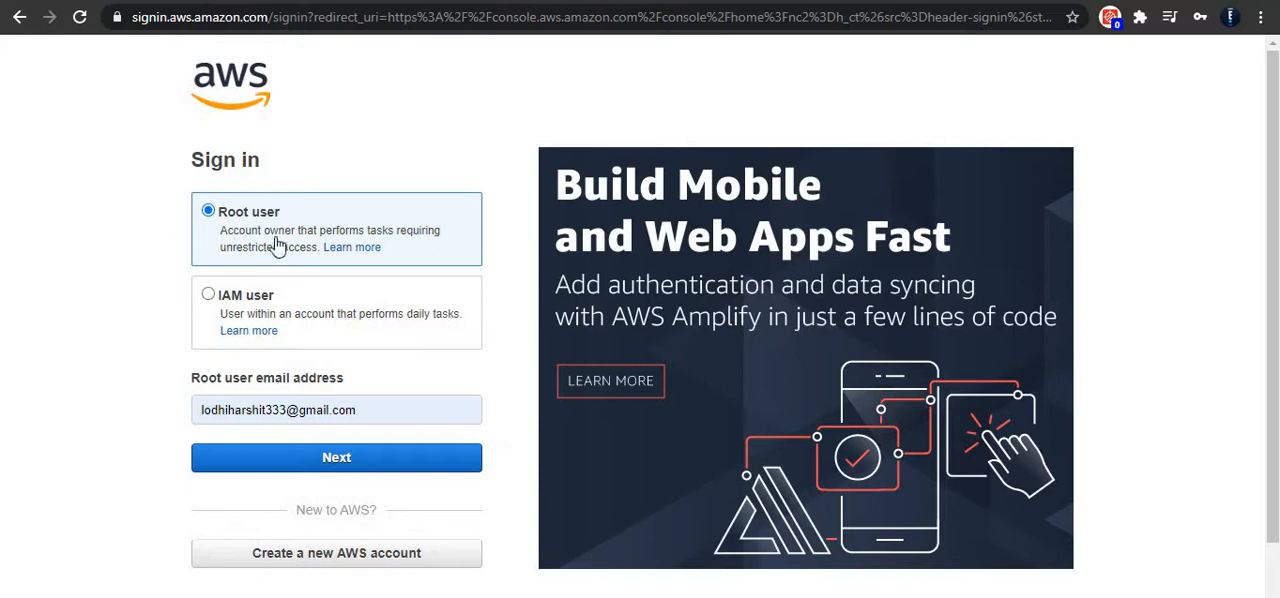
Step: Sign in to AWS as root user with the prefilled account e-mail and its saved account password
scroll(320, 330, "down", 1)
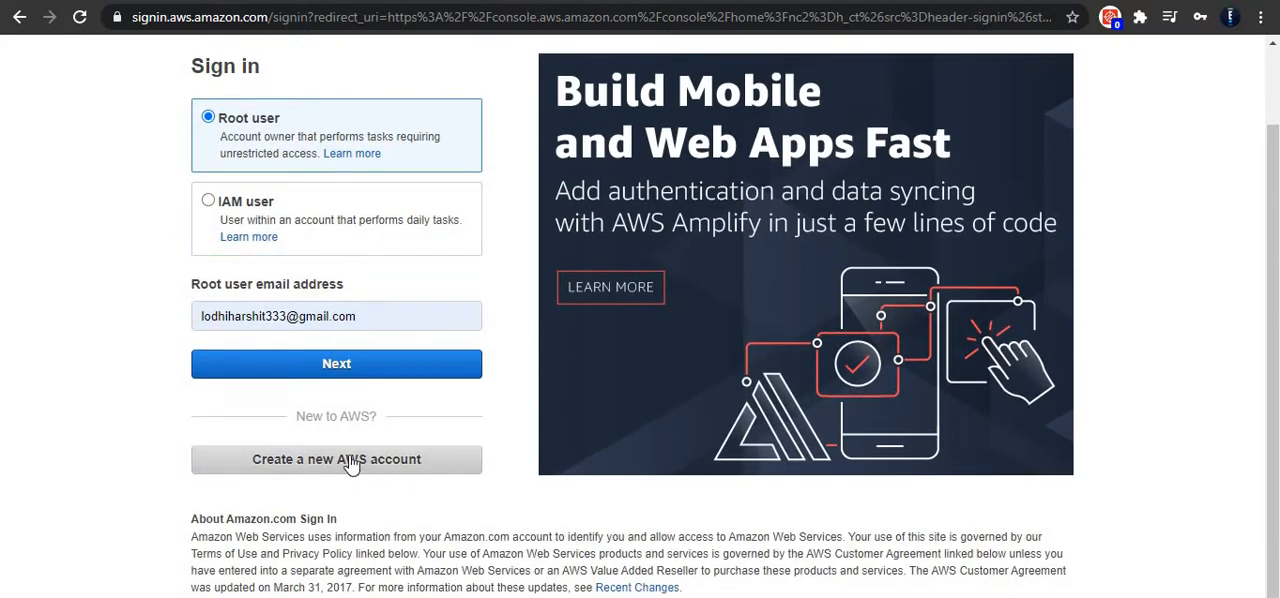
scroll(358, 457, "up", 1)
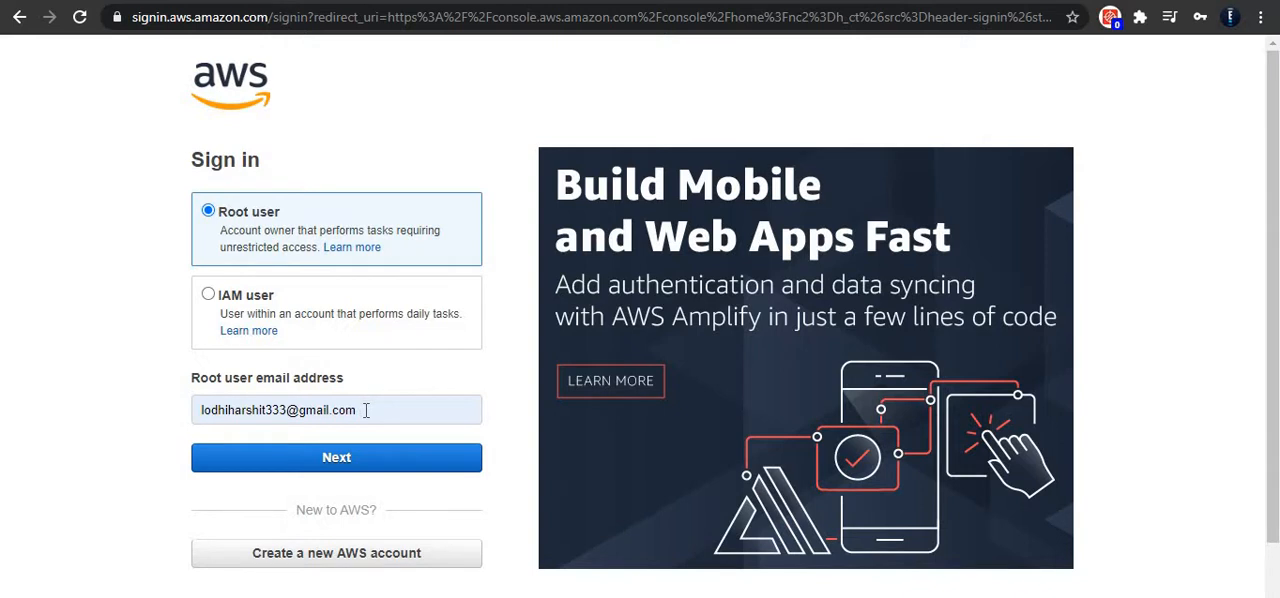
left_click(366, 462)
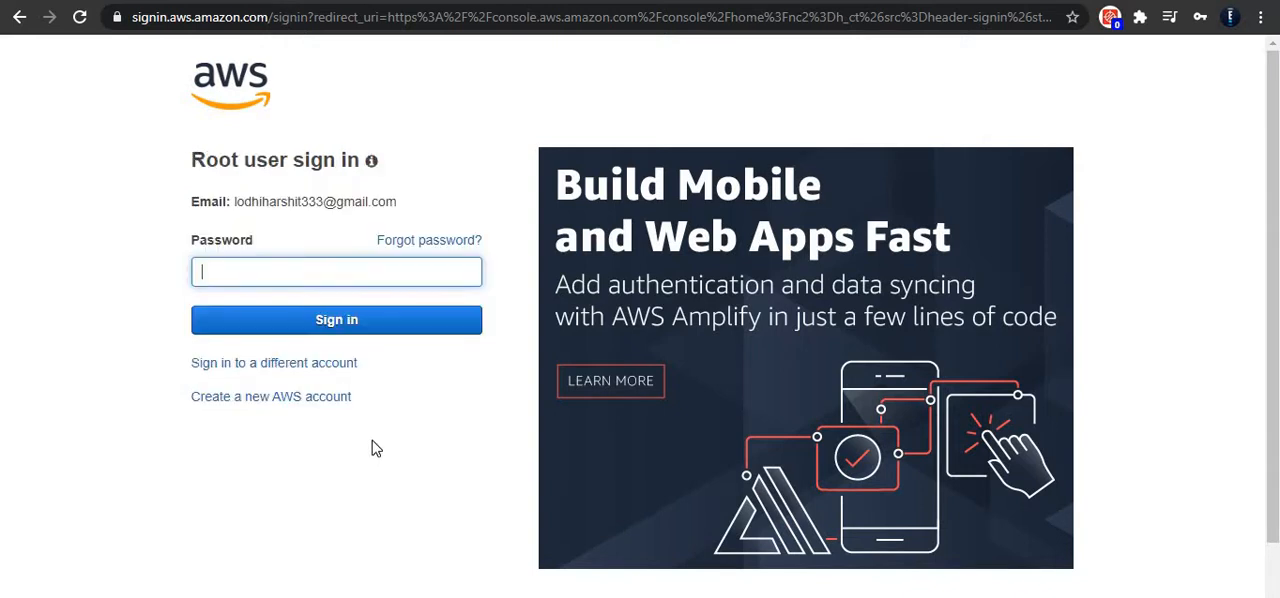
left_click(280, 272)
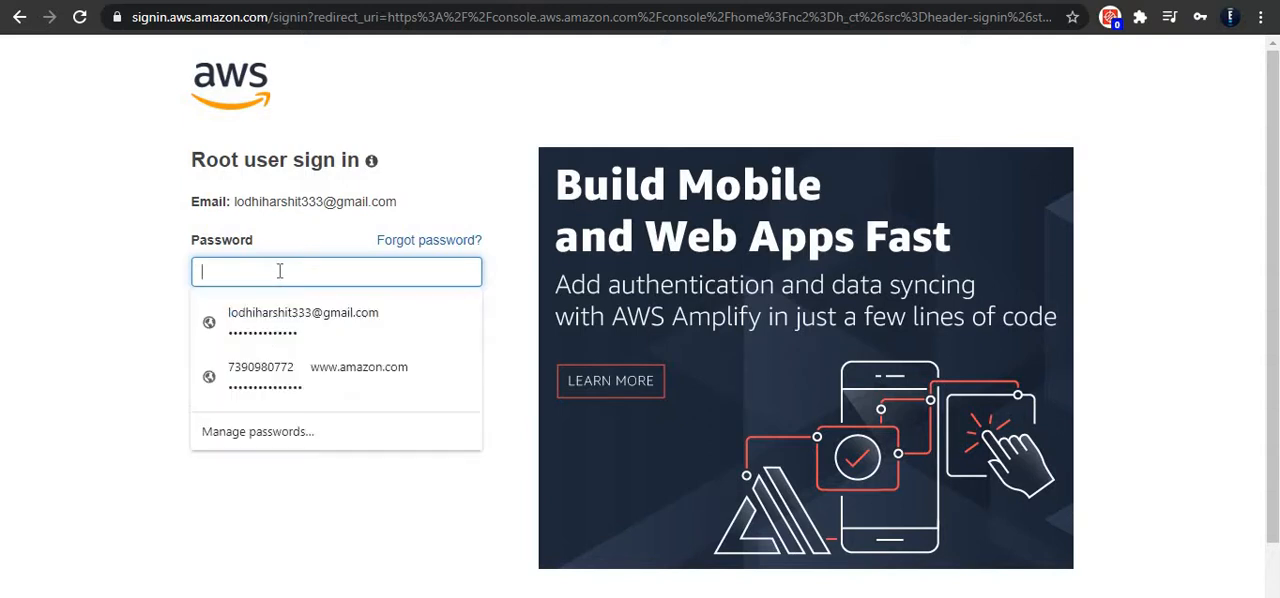
left_click(277, 312)
left_click(317, 325)
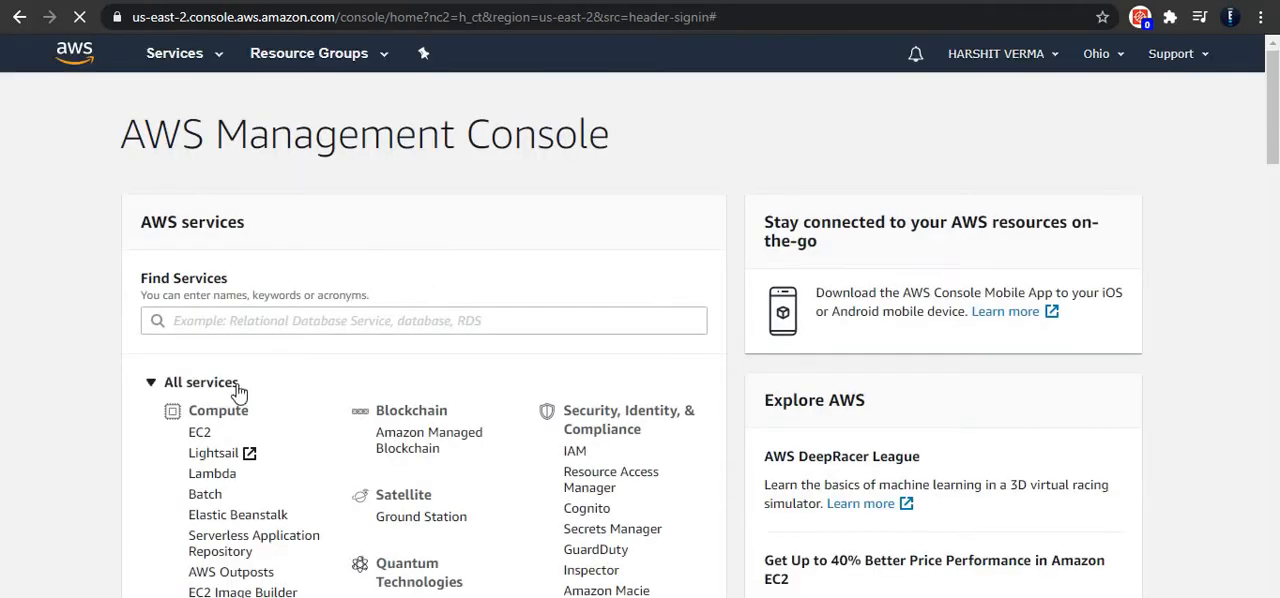
Step: Look through the full list of AWS services by category on the Management Console home page
left_click(201, 382)
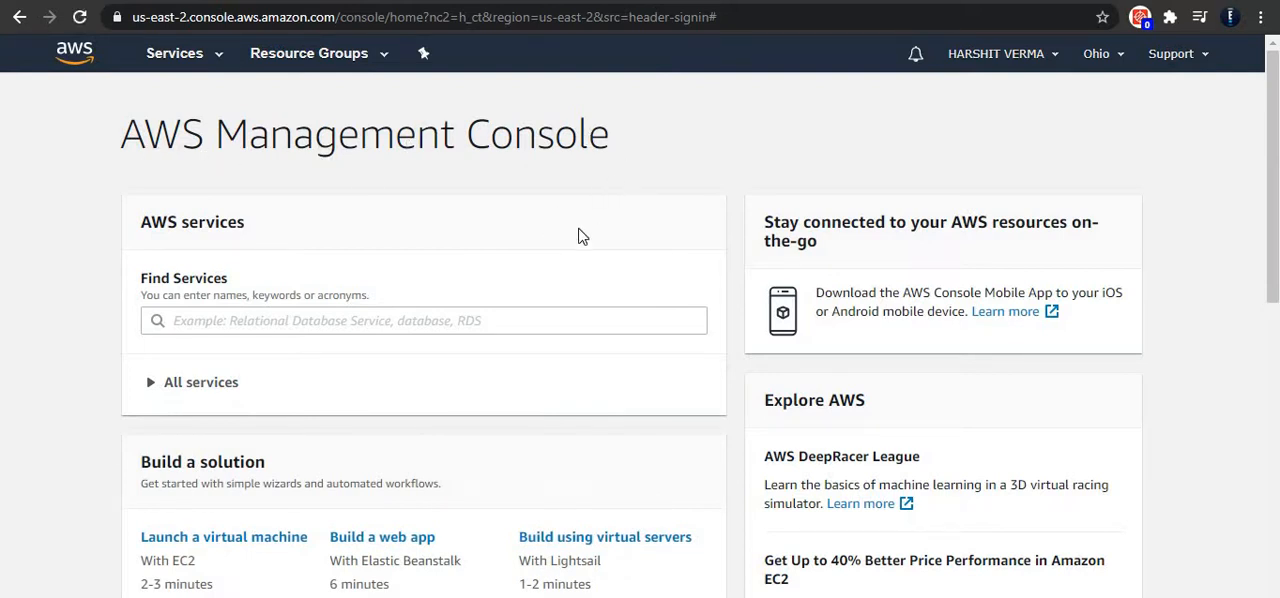
scroll(366, 219, "down", 2)
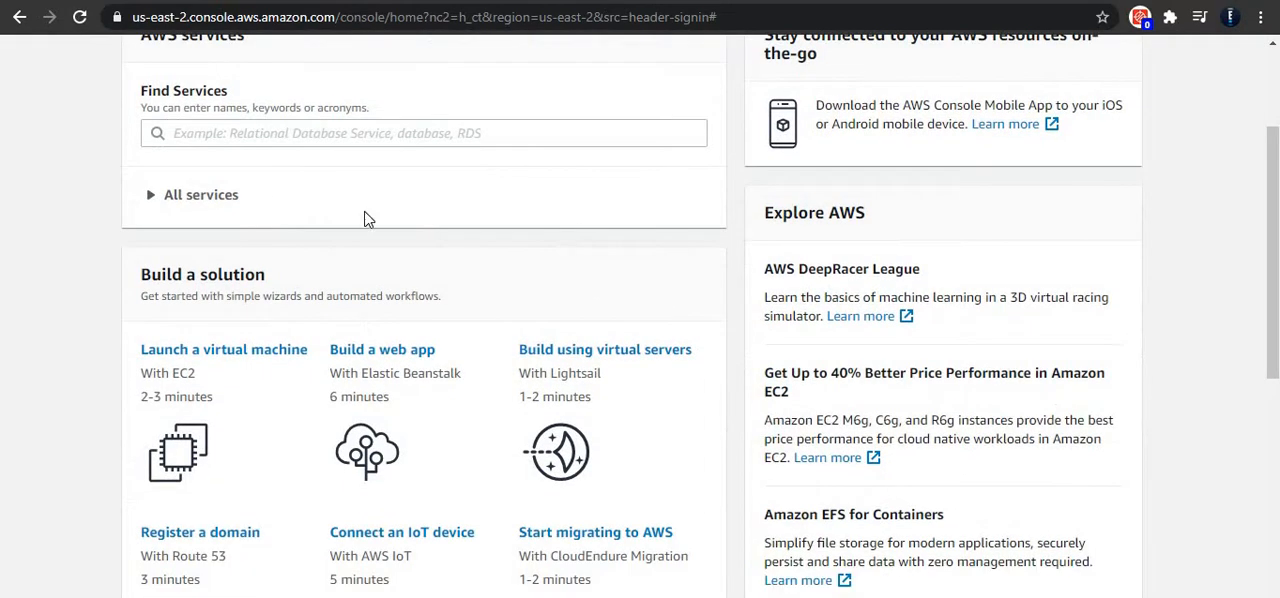
left_click(203, 195)
scroll(257, 240, "up", 2)
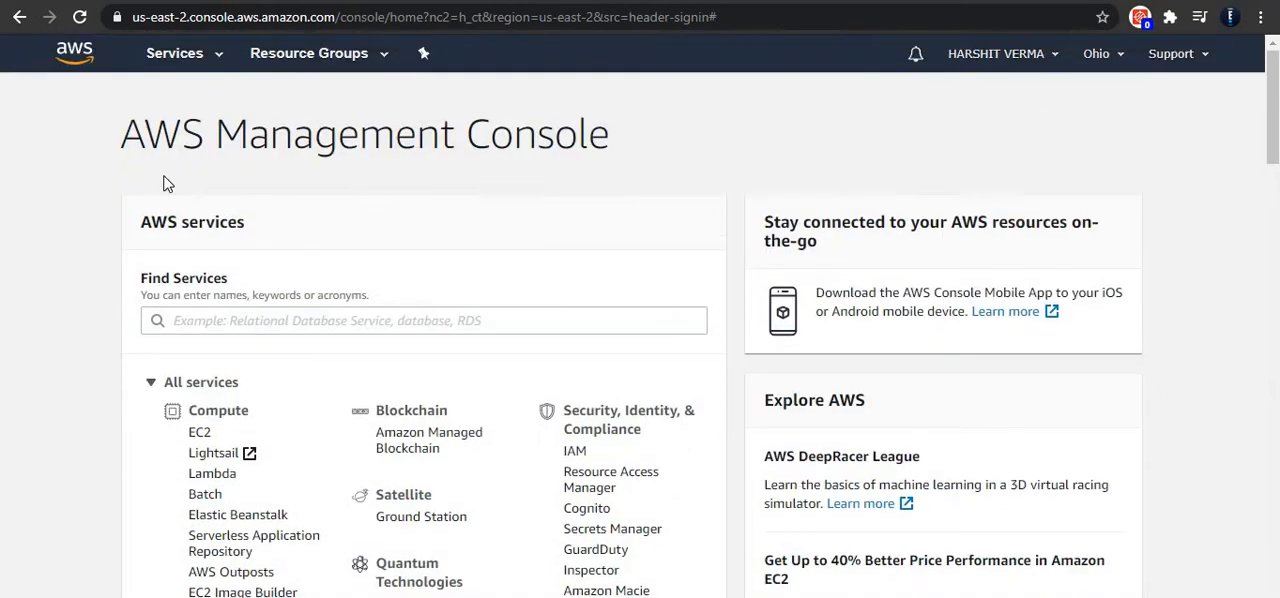
scroll(258, 260, "down", 2)
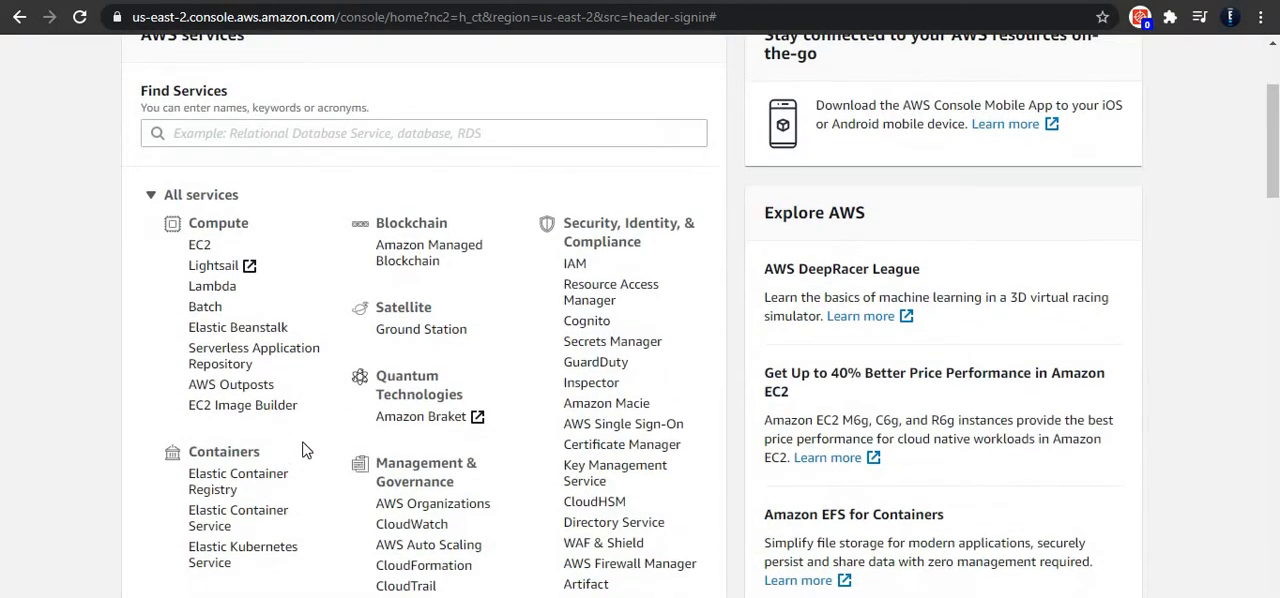
scroll(303, 410, "down", 2)
scroll(293, 430, "down", 4)
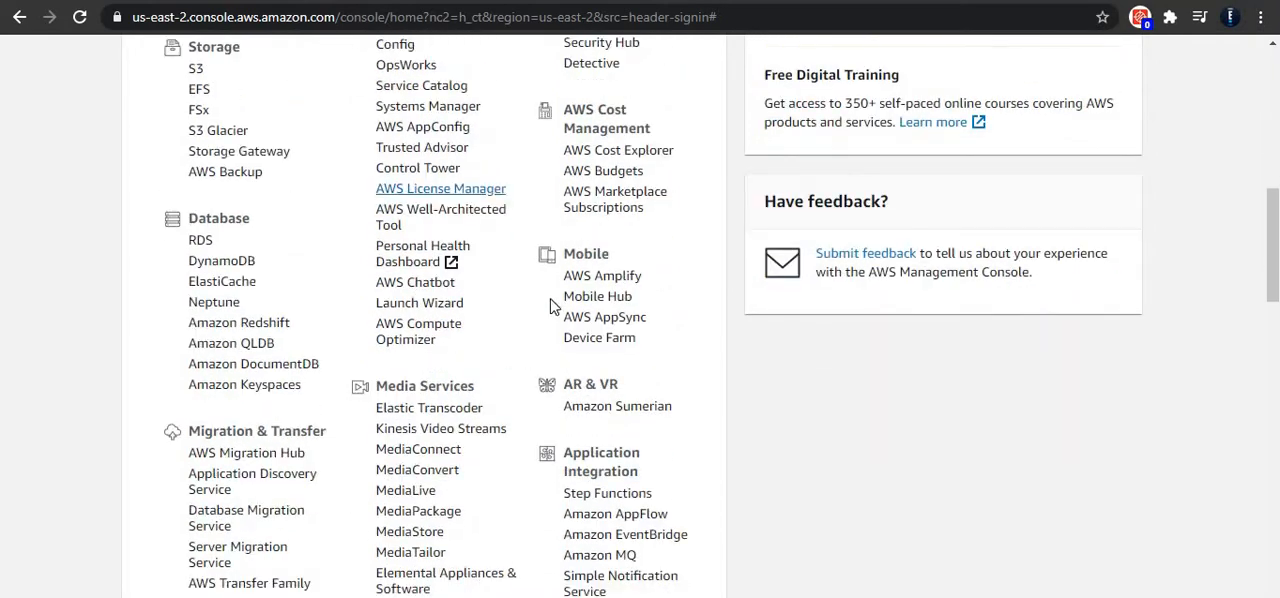
scroll(590, 300, "down", 2)
scroll(596, 393, "down", 5)
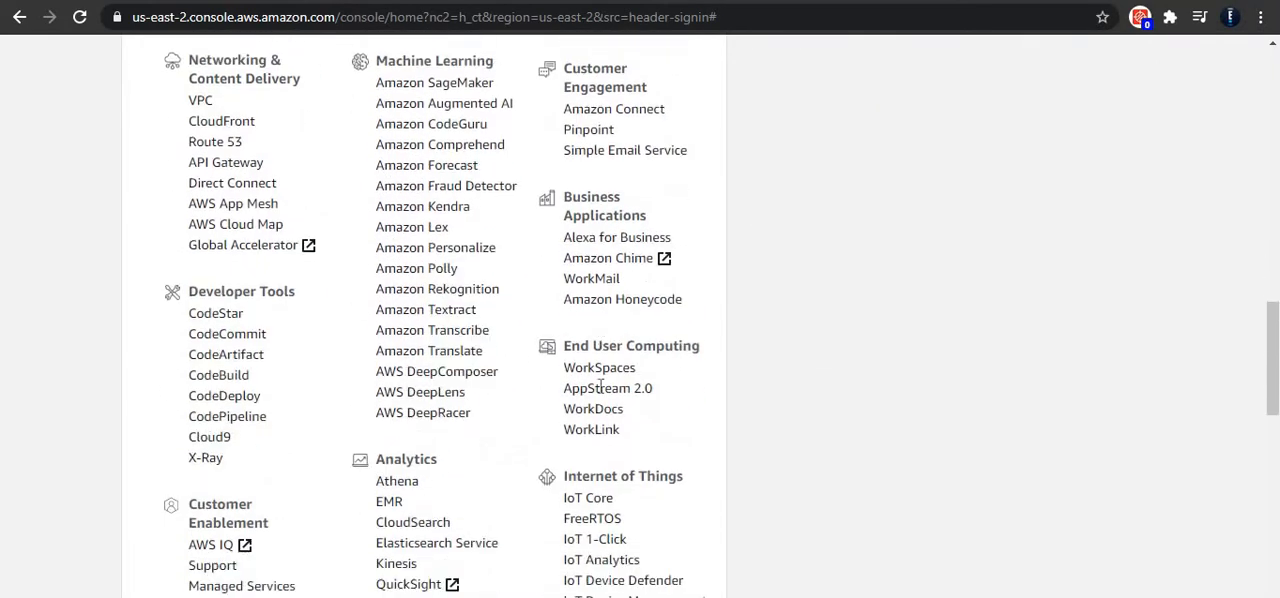
scroll(548, 358, "up", 15)
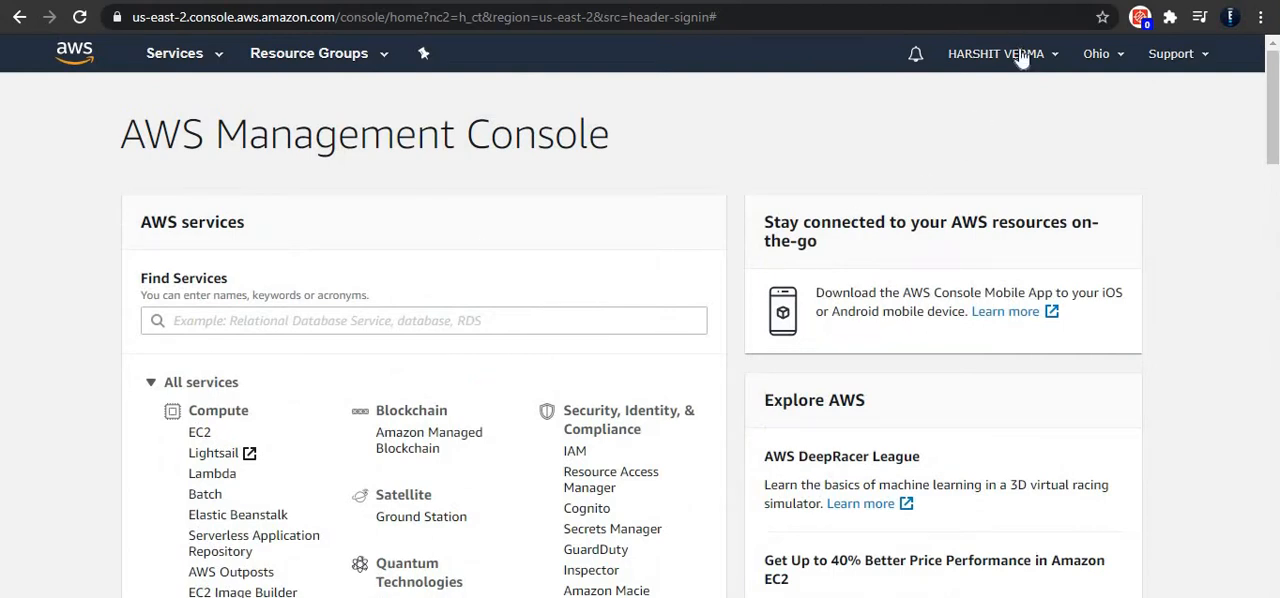
Step: Switch the console region to Asia Pacific (Mumbai) ap-south-1
left_click(1100, 56)
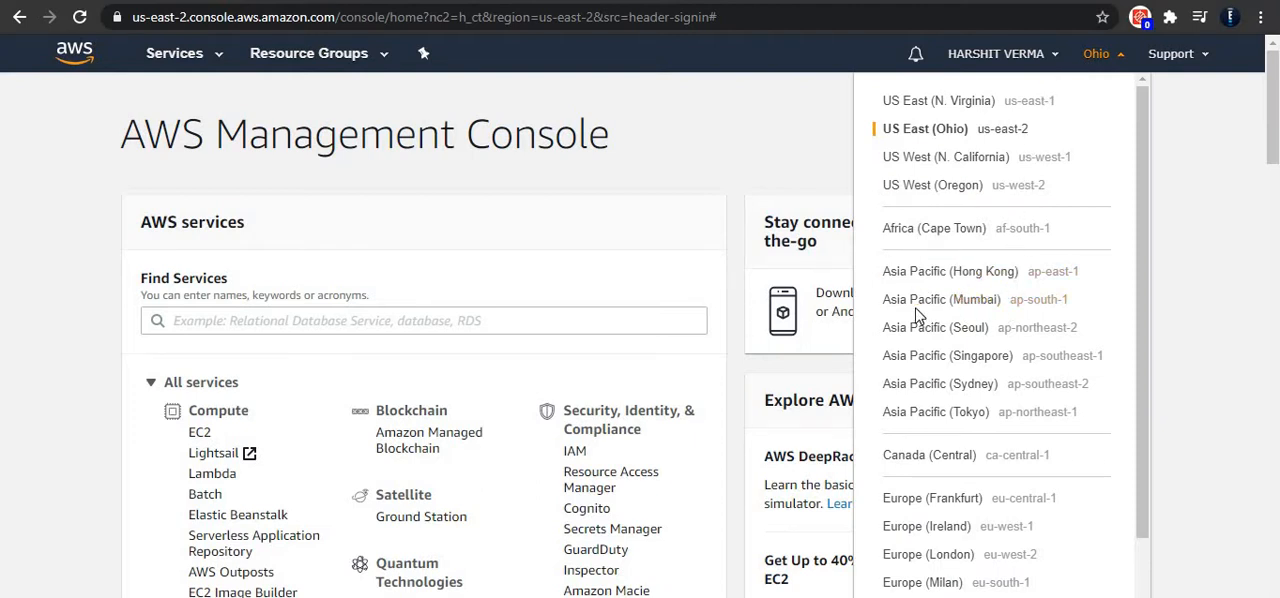
left_click(1047, 307)
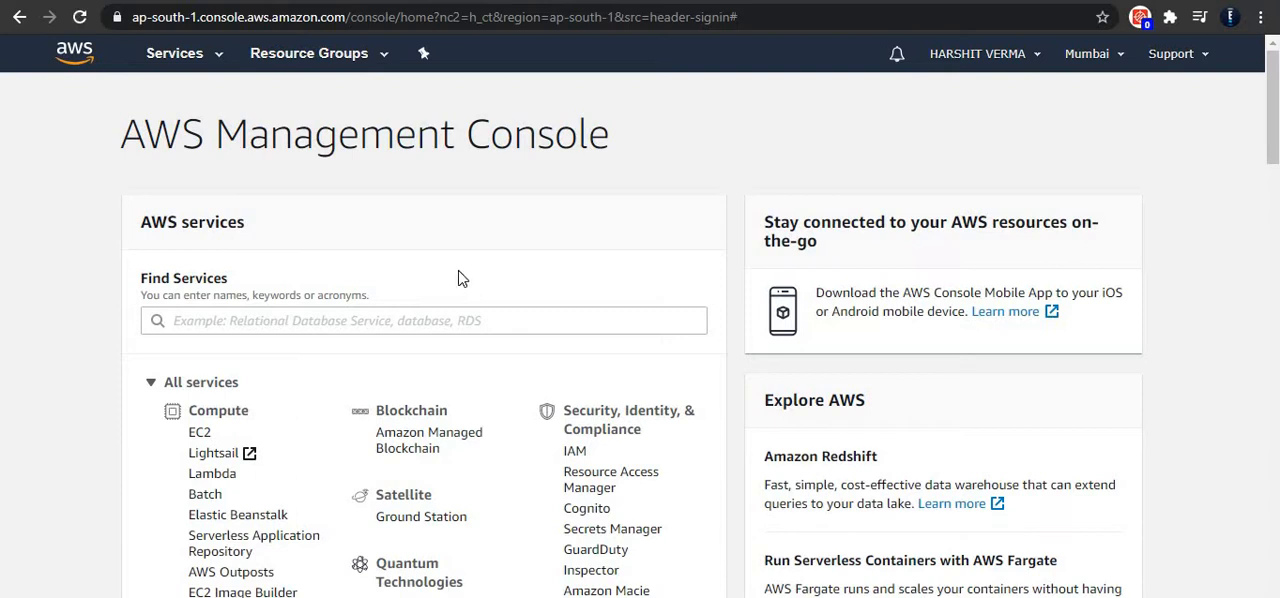
Step: Open the AWS documentation from the console's support resources and search it for "command line"
left_click(1175, 56)
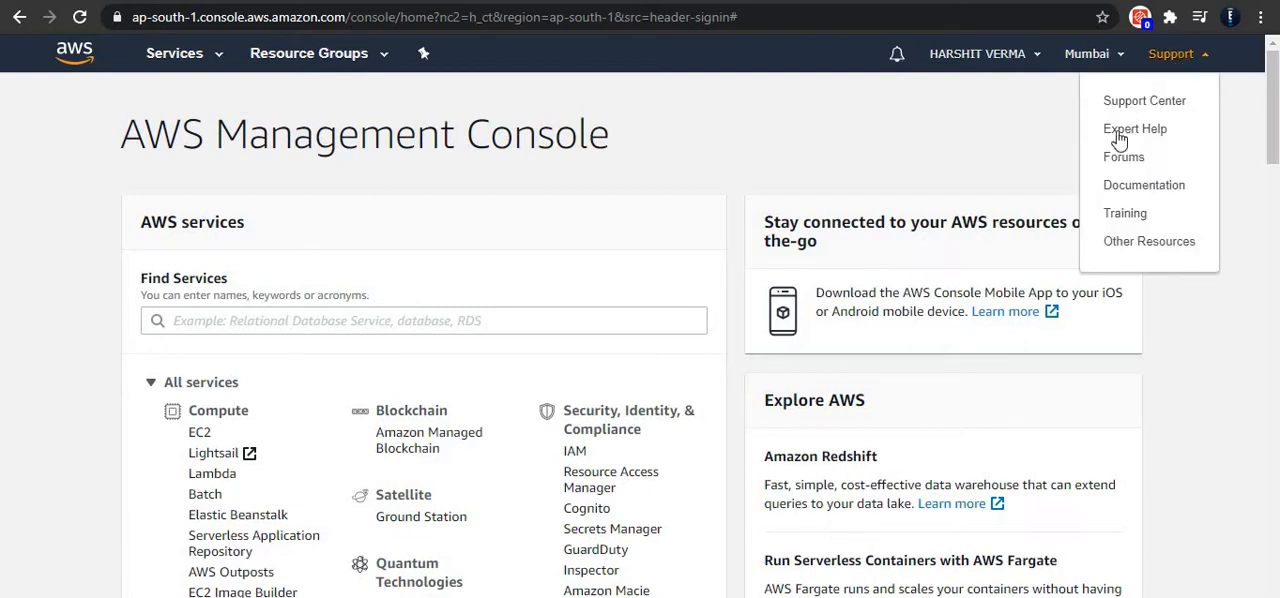
left_click(1145, 190)
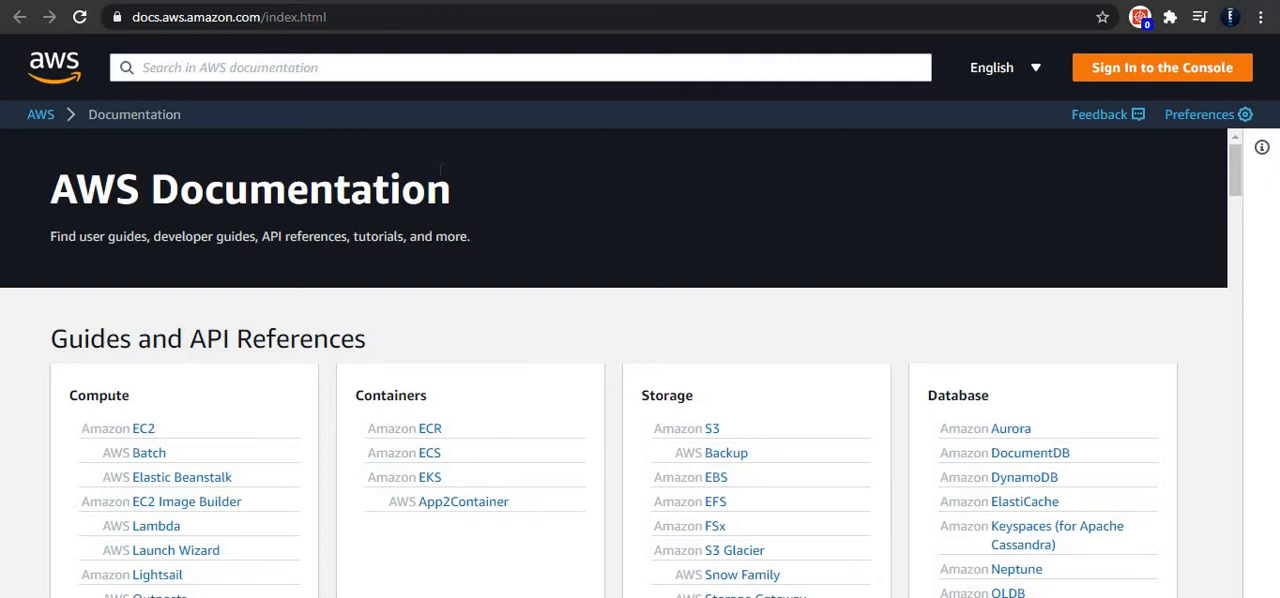
left_click(454, 67)
type("c")
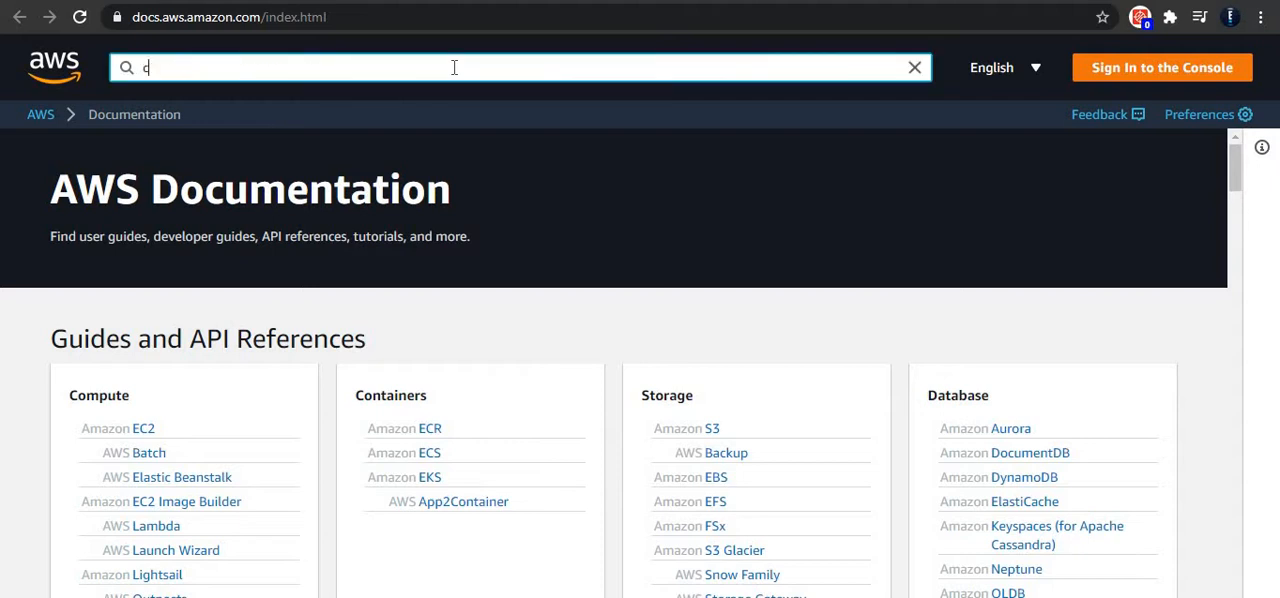
type("ommand line")
key("Return")
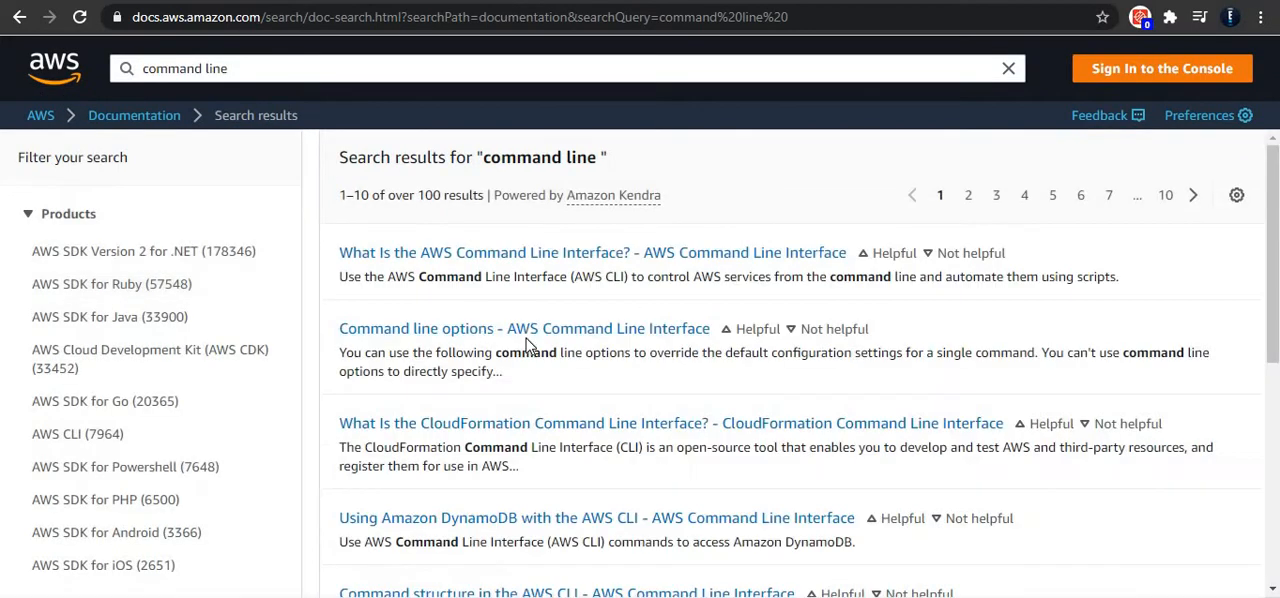
Step: Look through the search results and view the "What Is the AWS CLI?" page of the AWS Command Line Interface user guide
scroll(527, 345, "down", 2)
scroll(527, 345, "down", 1)
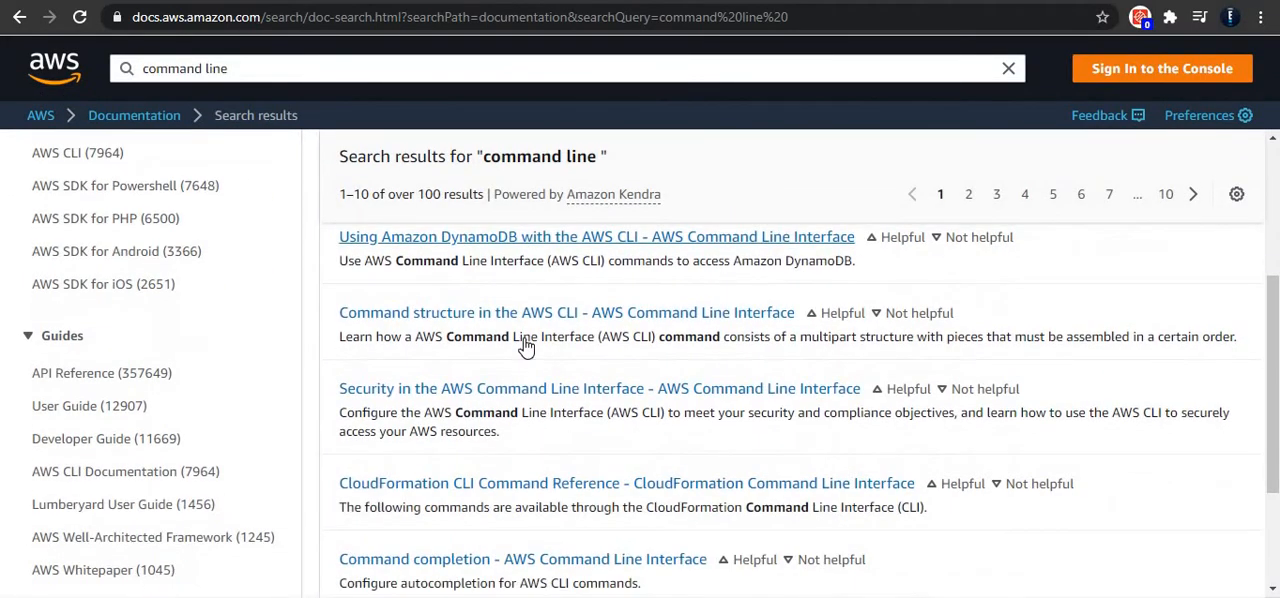
scroll(527, 345, "down", 2)
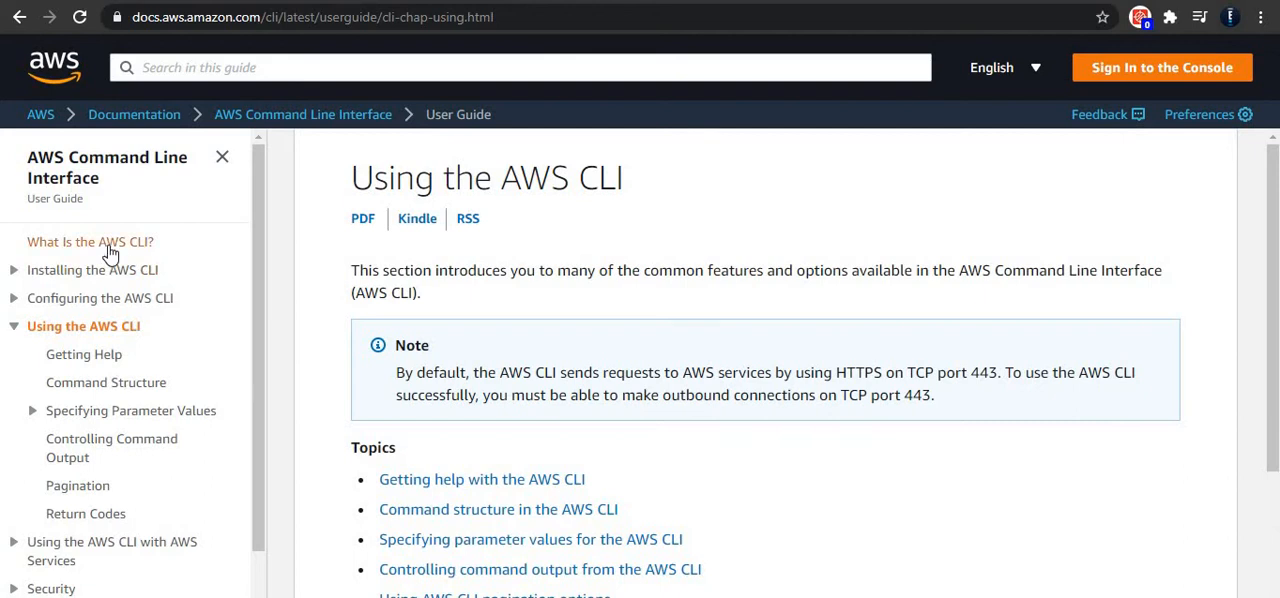
left_click(110, 250)
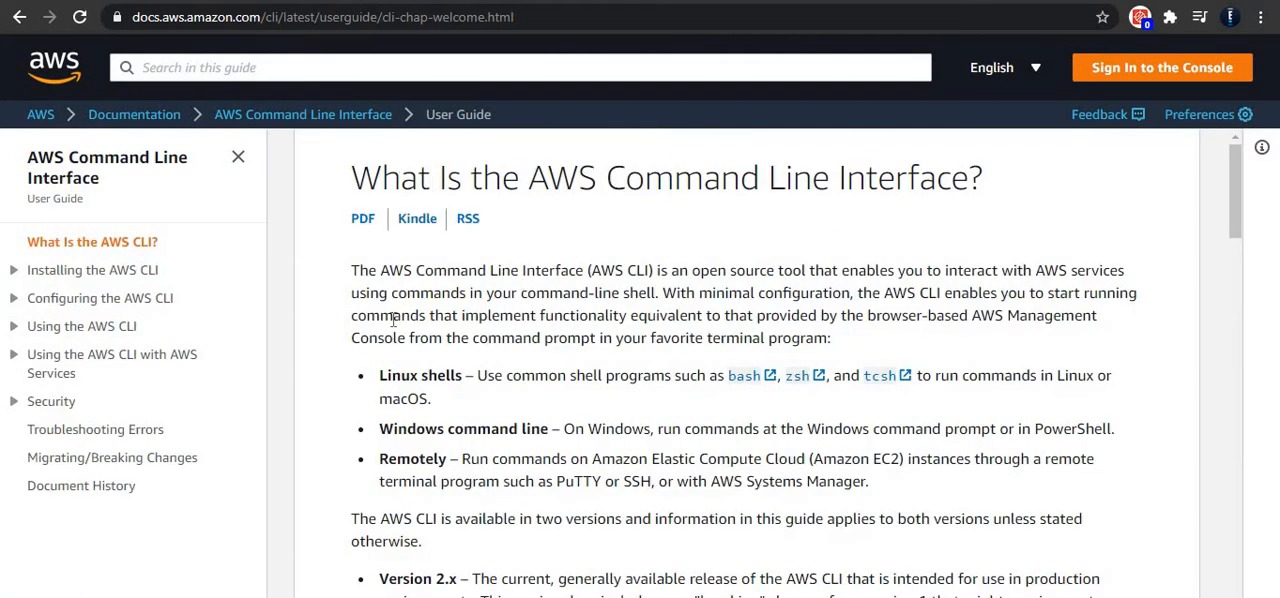
Step: Open the user guide's instructions for installing the AWS CLI version 1 on Windows
left_click(95, 278)
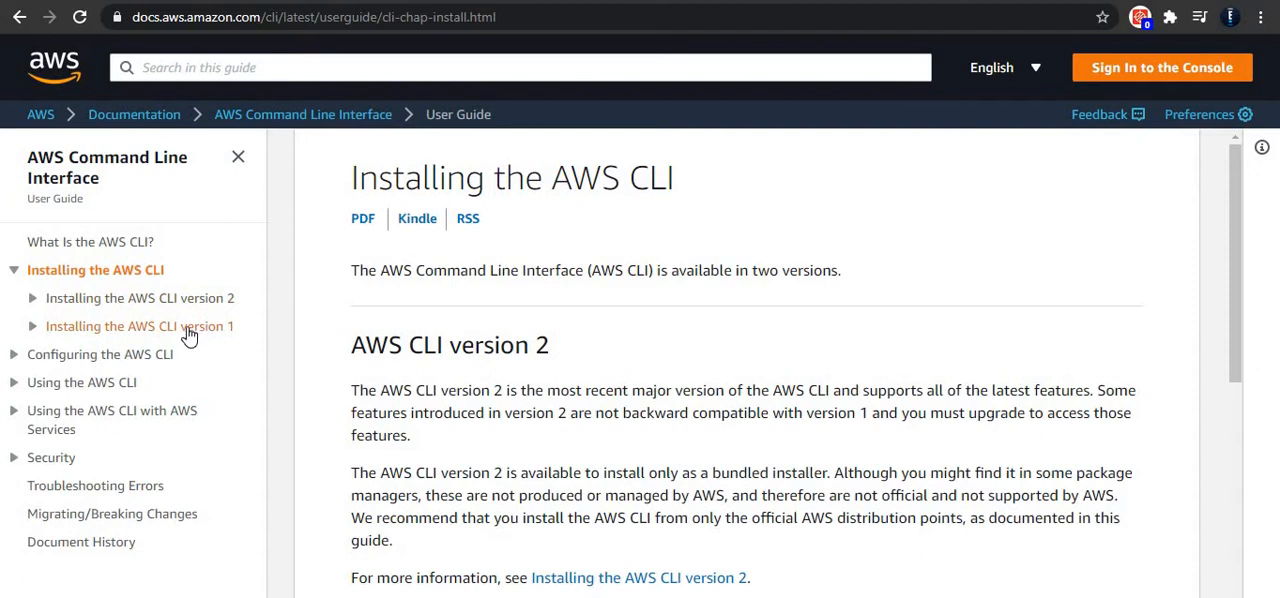
left_click(212, 328)
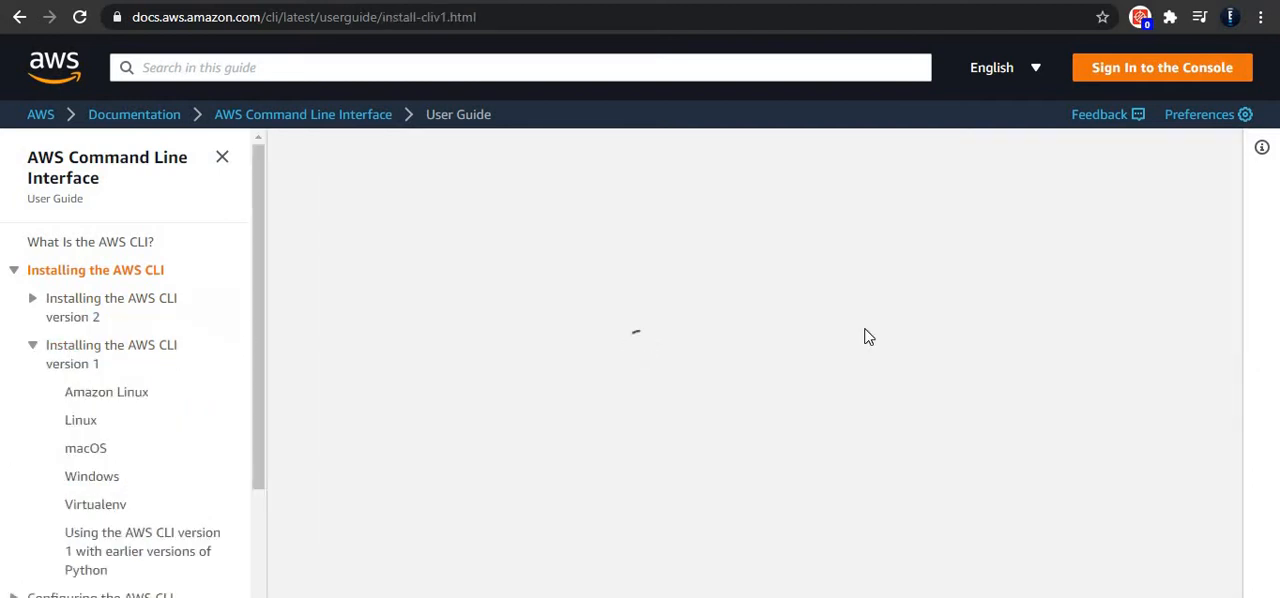
scroll(866, 330, "down", 5)
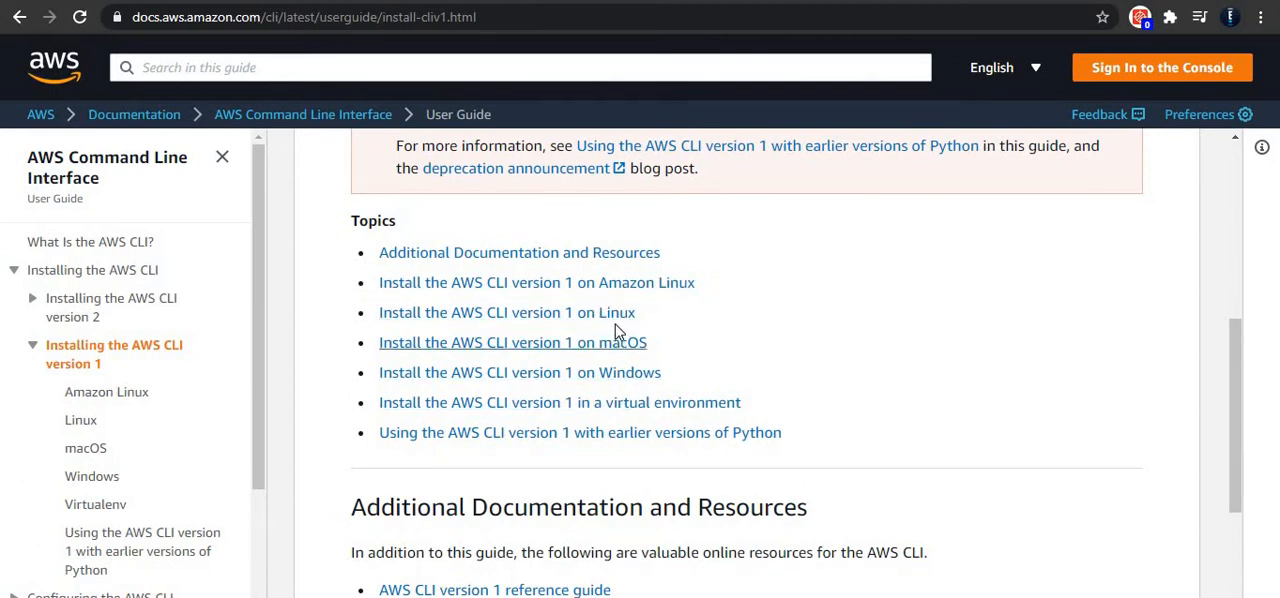
left_click(618, 380)
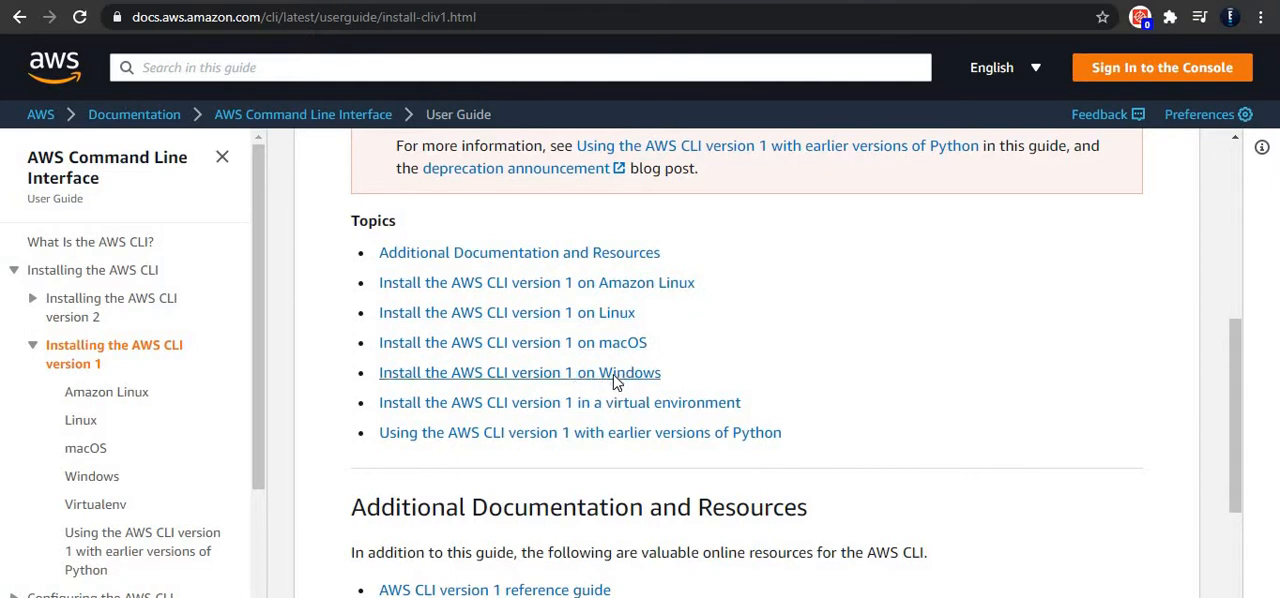
Step: Download the 64-bit Windows MSI installer AWSCLI64PY3.msi from the MSI installation section
scroll(626, 376, "down", 4)
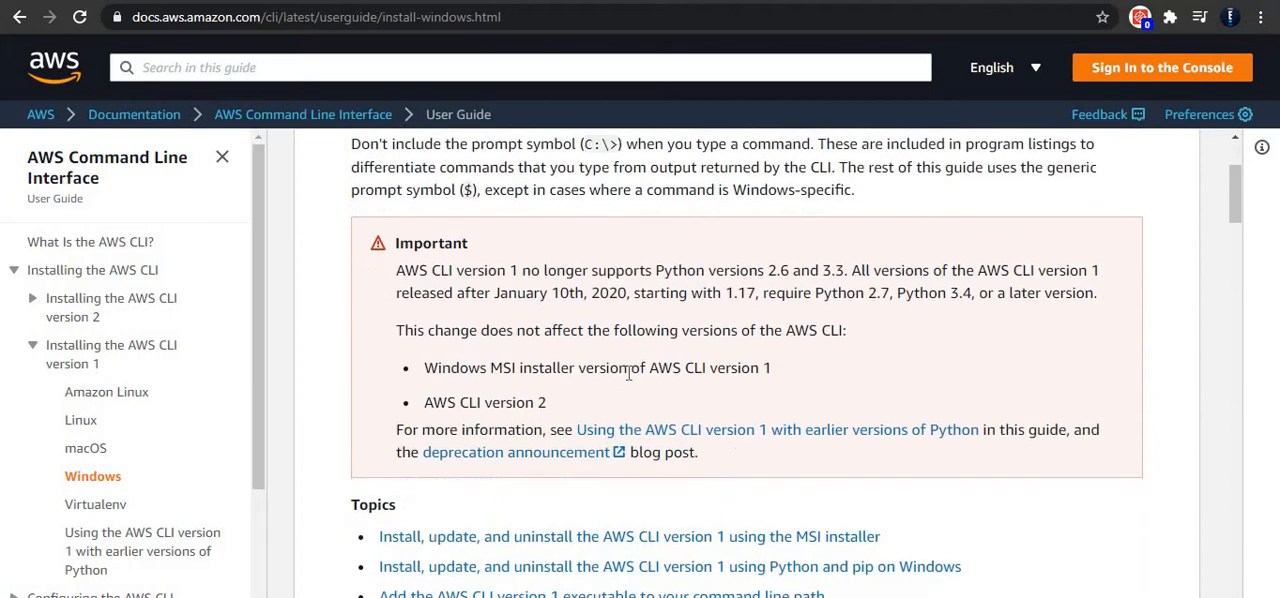
scroll(694, 349, "up", 3)
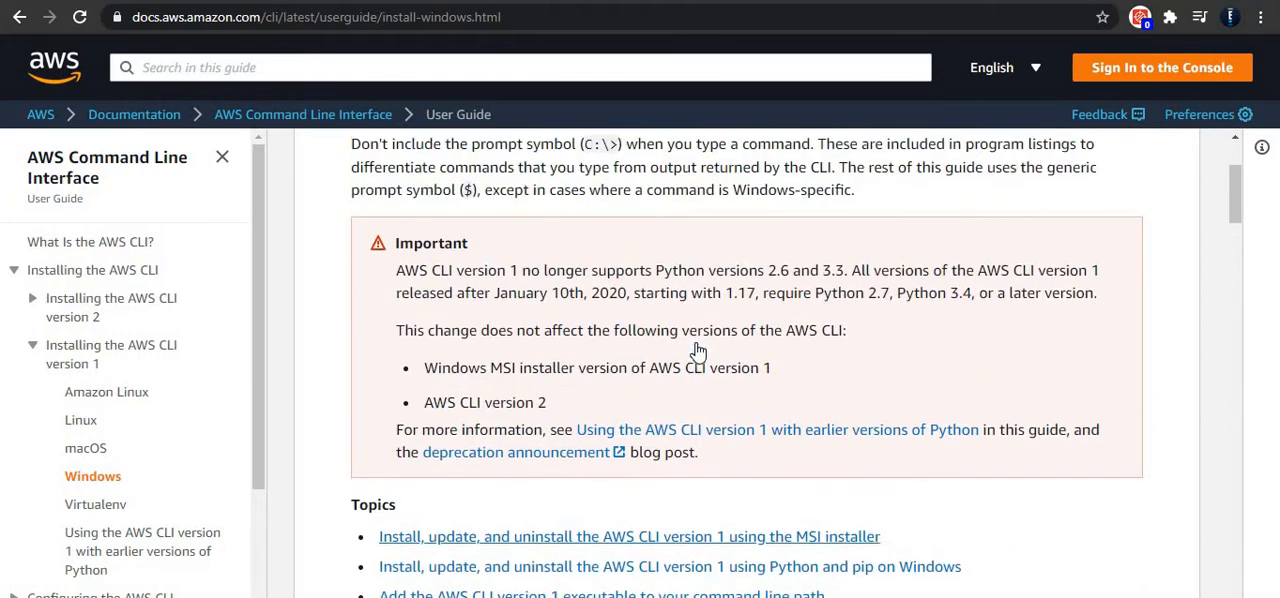
scroll(697, 349, "down", 5)
scroll(697, 349, "down", 3)
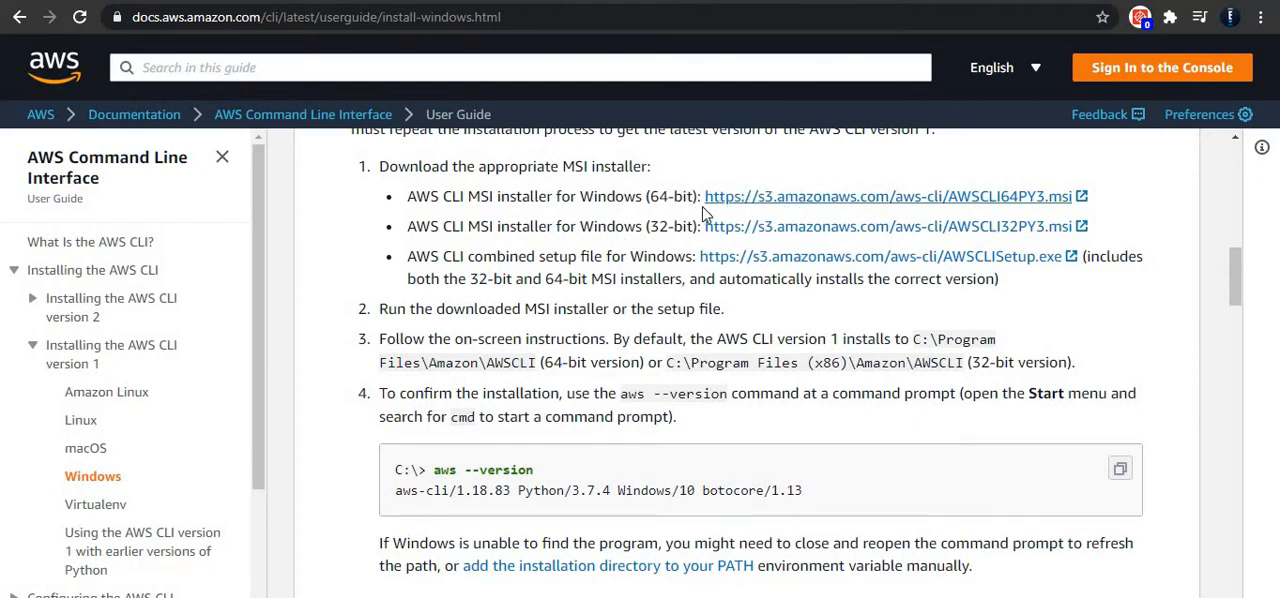
left_click(762, 200)
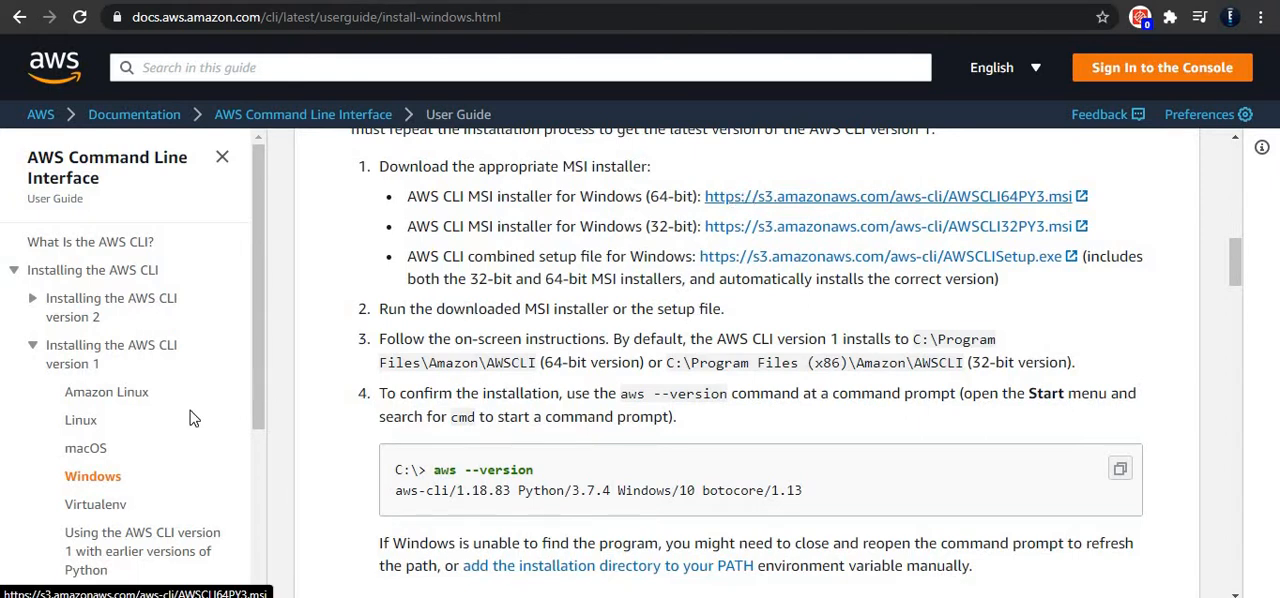
Step: Launch the downloaded AWSCLI64PY3.msi installer from the Downloads folder and allow it to run
left_click(127, 596)
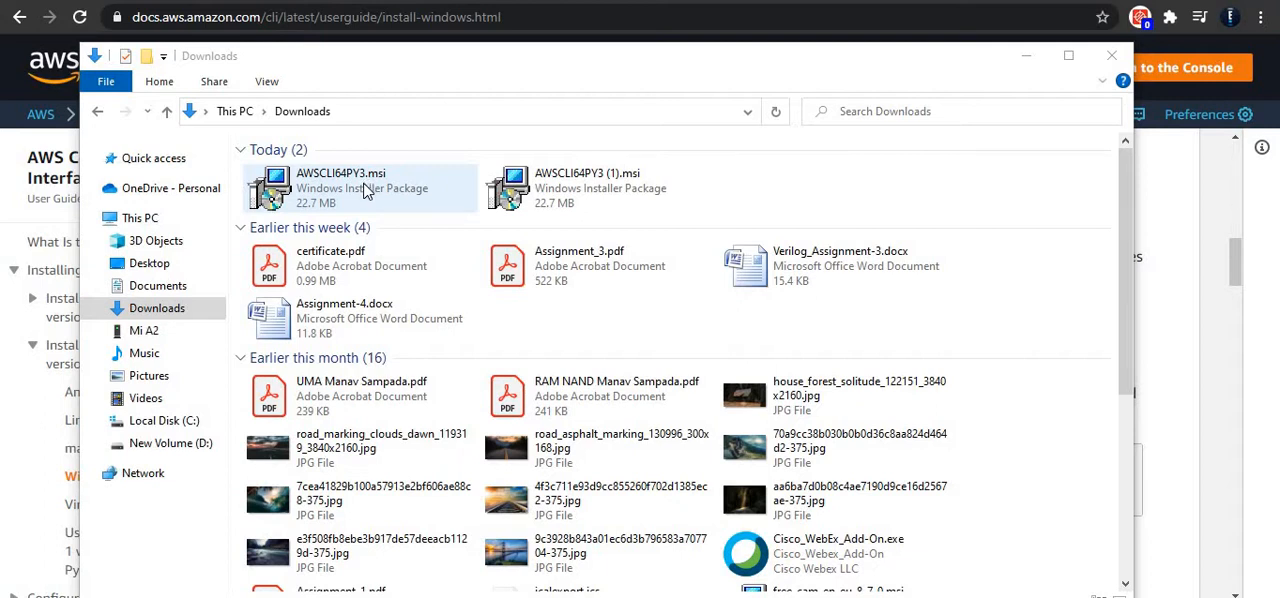
double_click(365, 190)
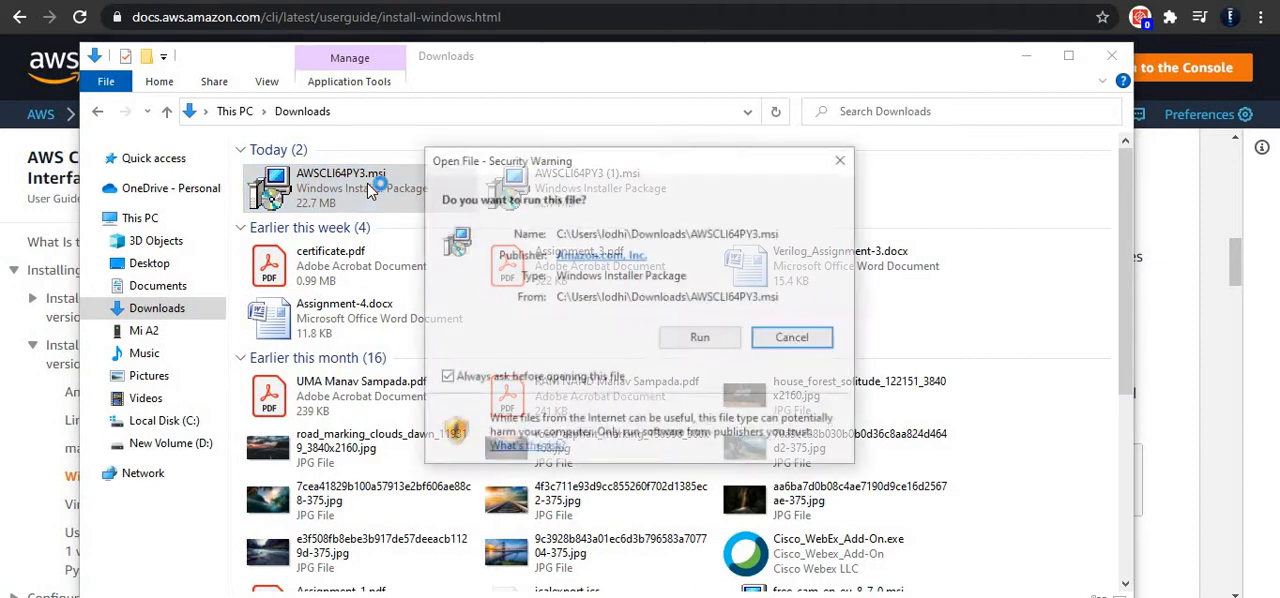
left_click(701, 340)
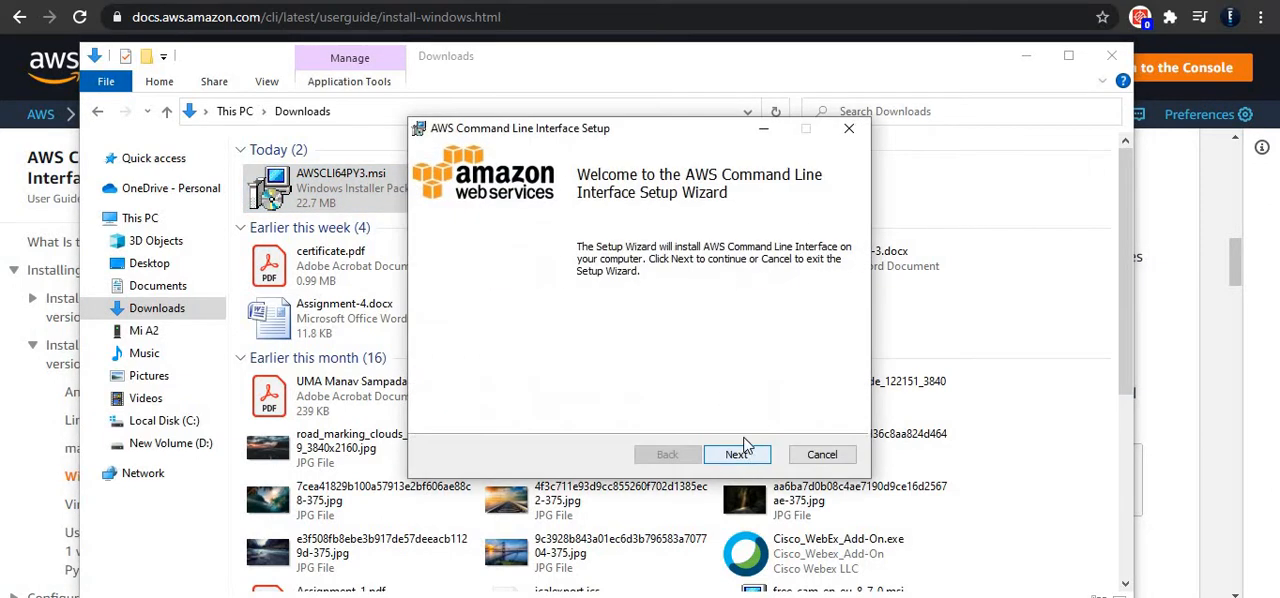
Step: Accept the license agreement and install the AWS Command Line Interface in the default location, finishing the setup wizard
left_click(737, 455)
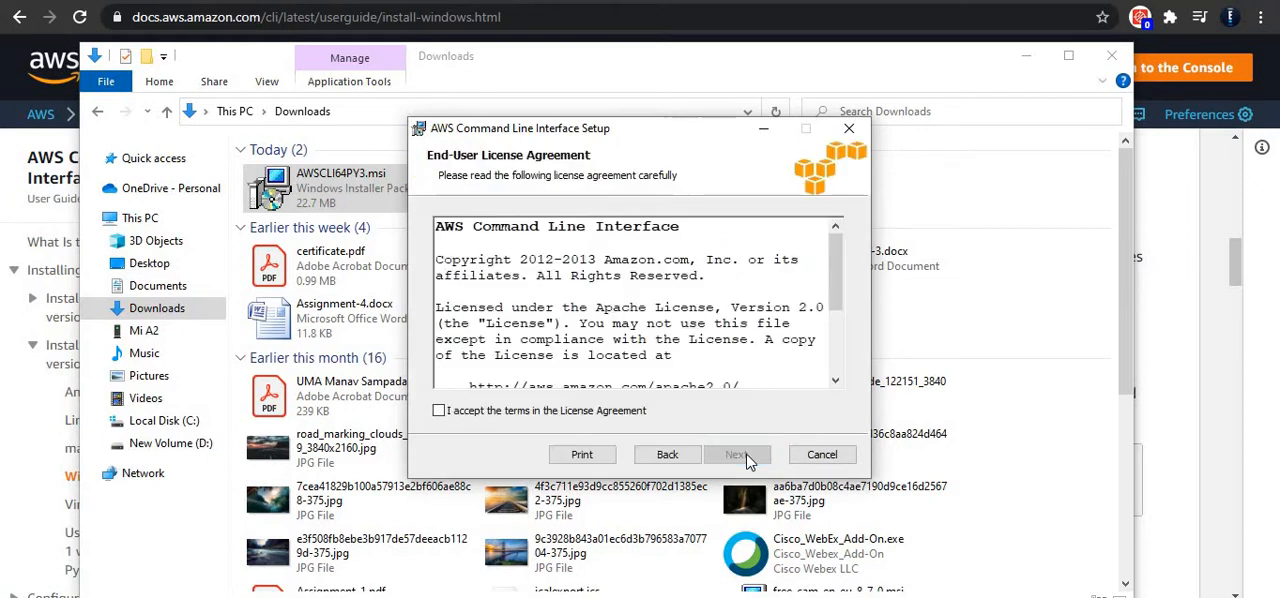
left_click(449, 416)
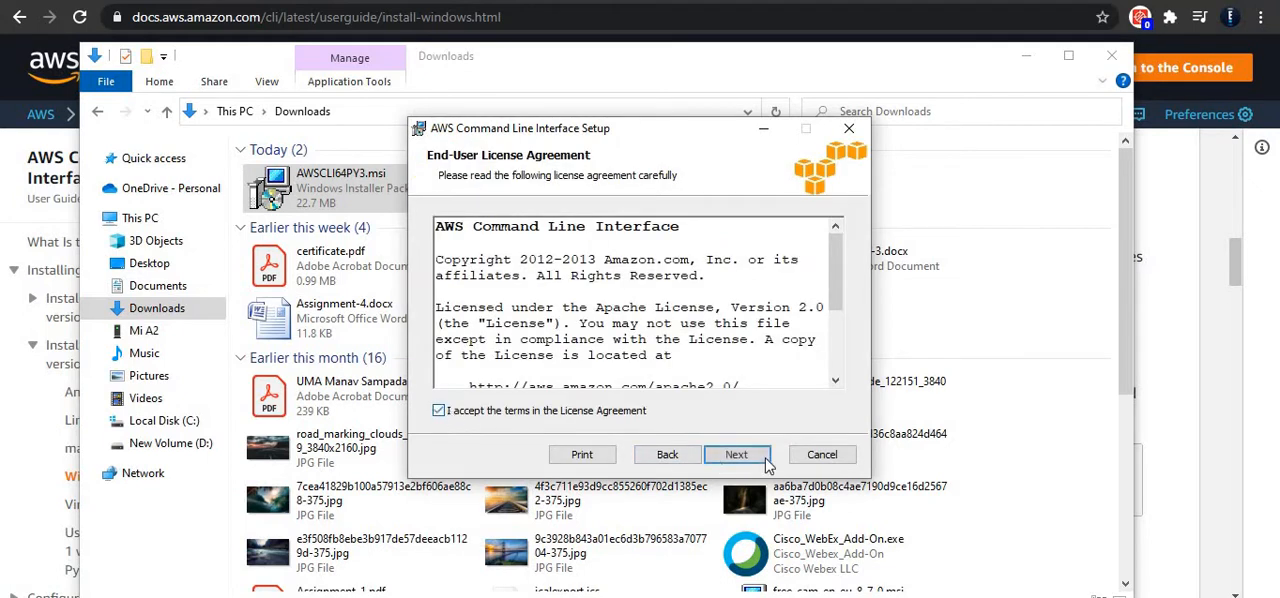
left_click(740, 455)
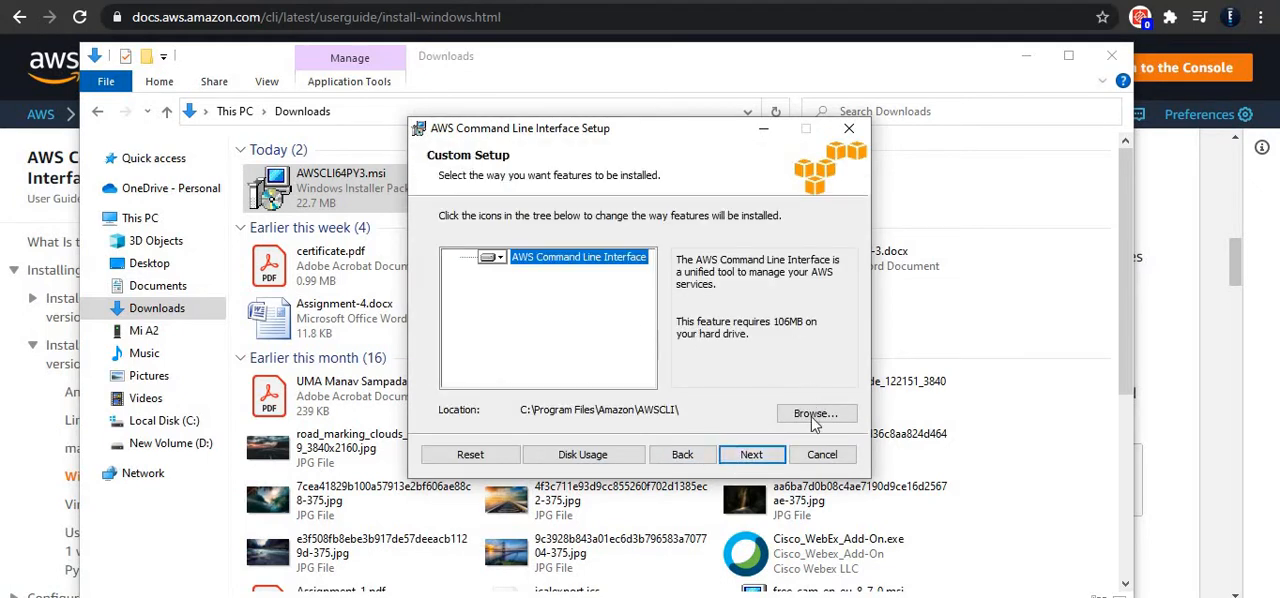
left_click(752, 457)
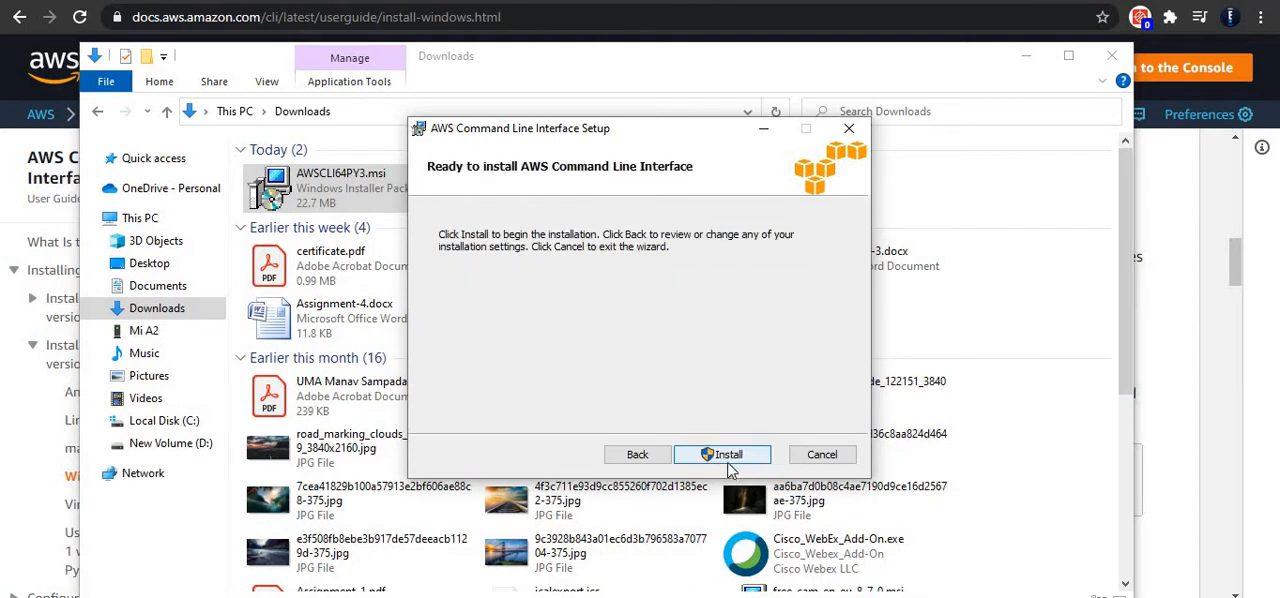
left_click(733, 457)
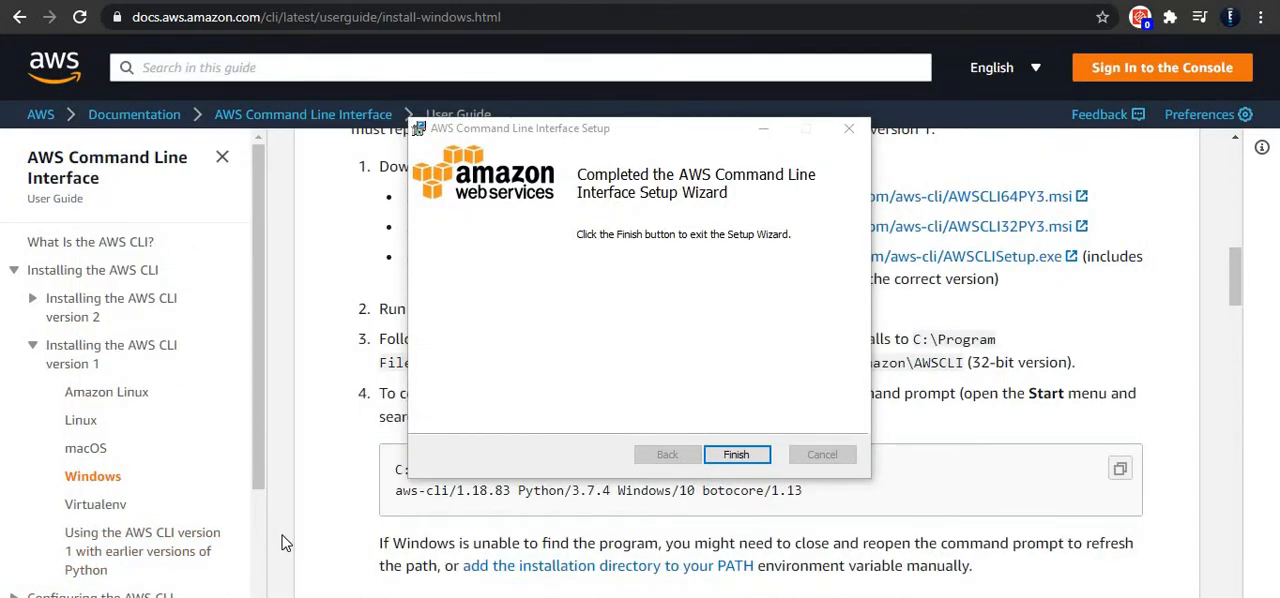
left_click(736, 456)
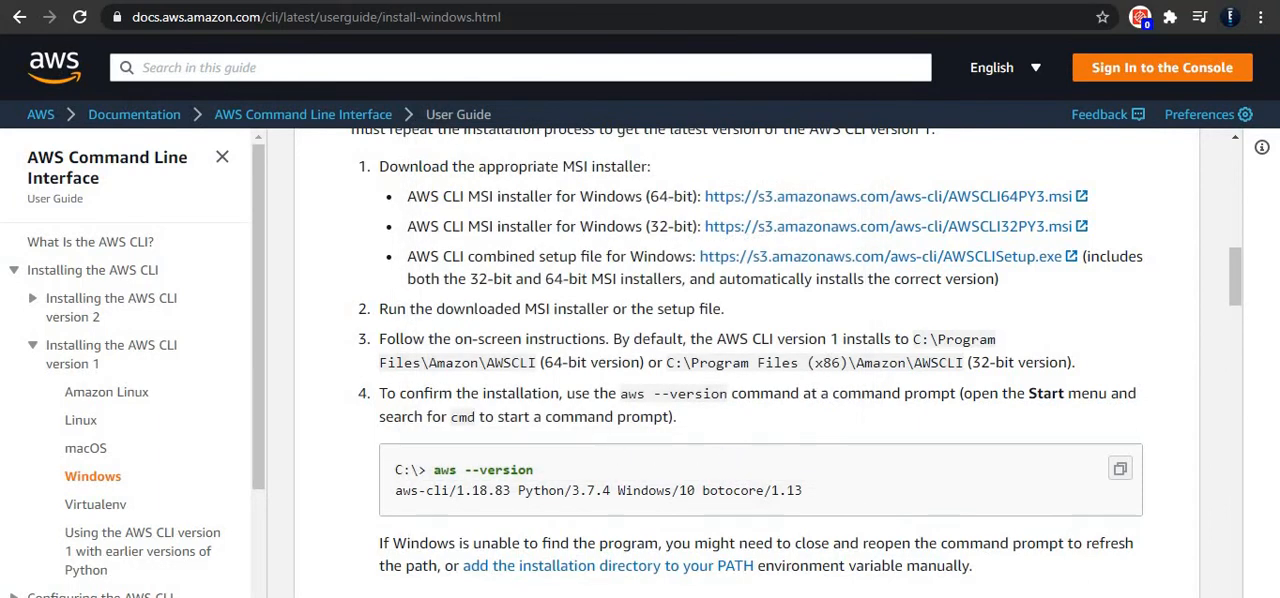
Step: Find Command Prompt through the Windows search and open it
key("super+s")
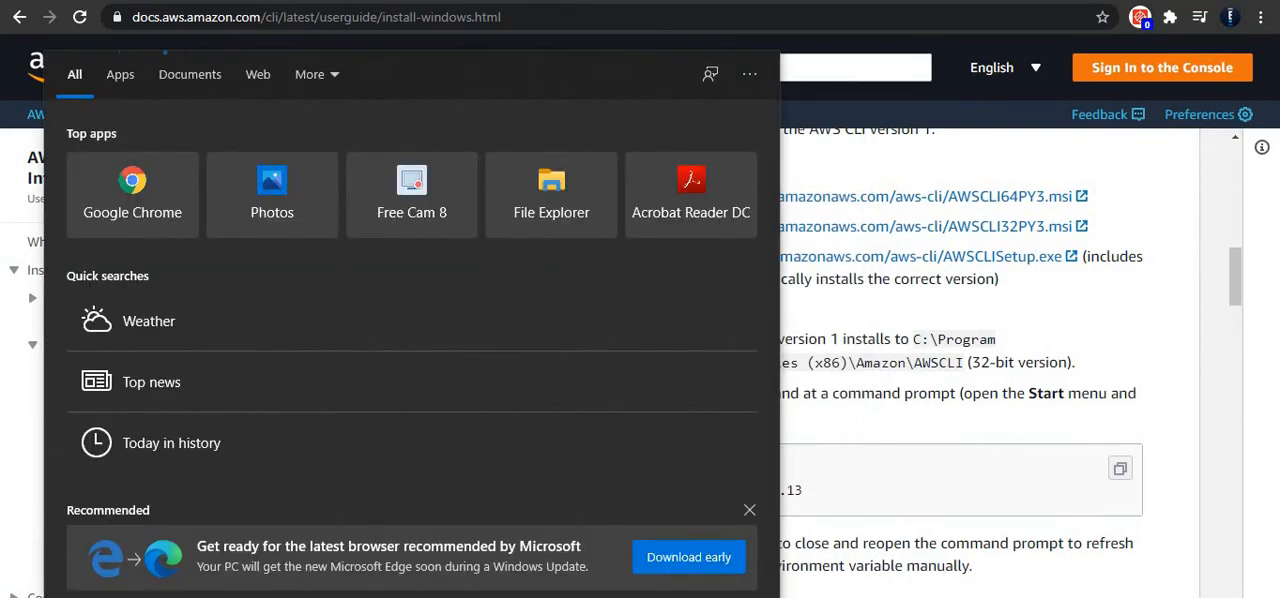
type("coo")
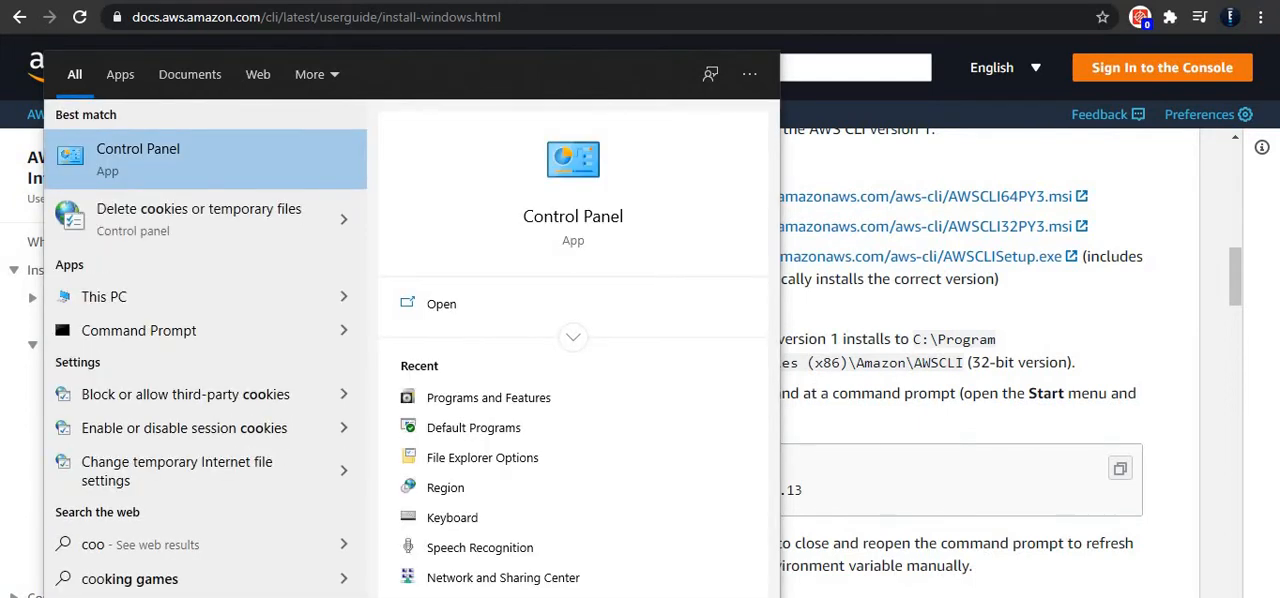
key("BackSpace")
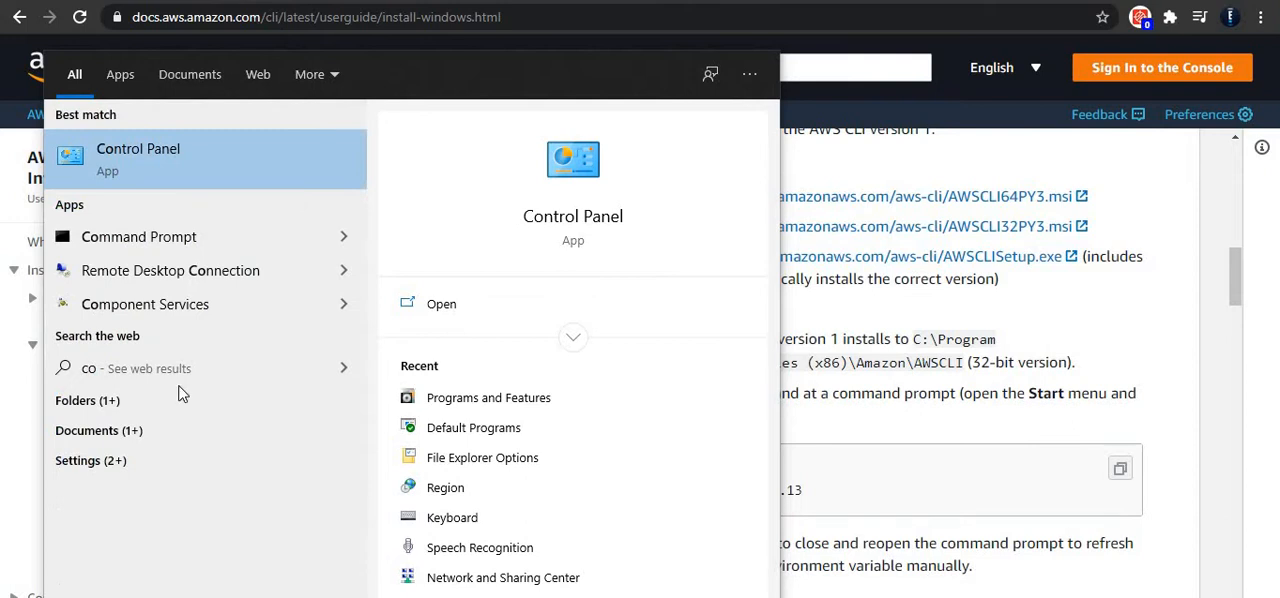
left_click(171, 245)
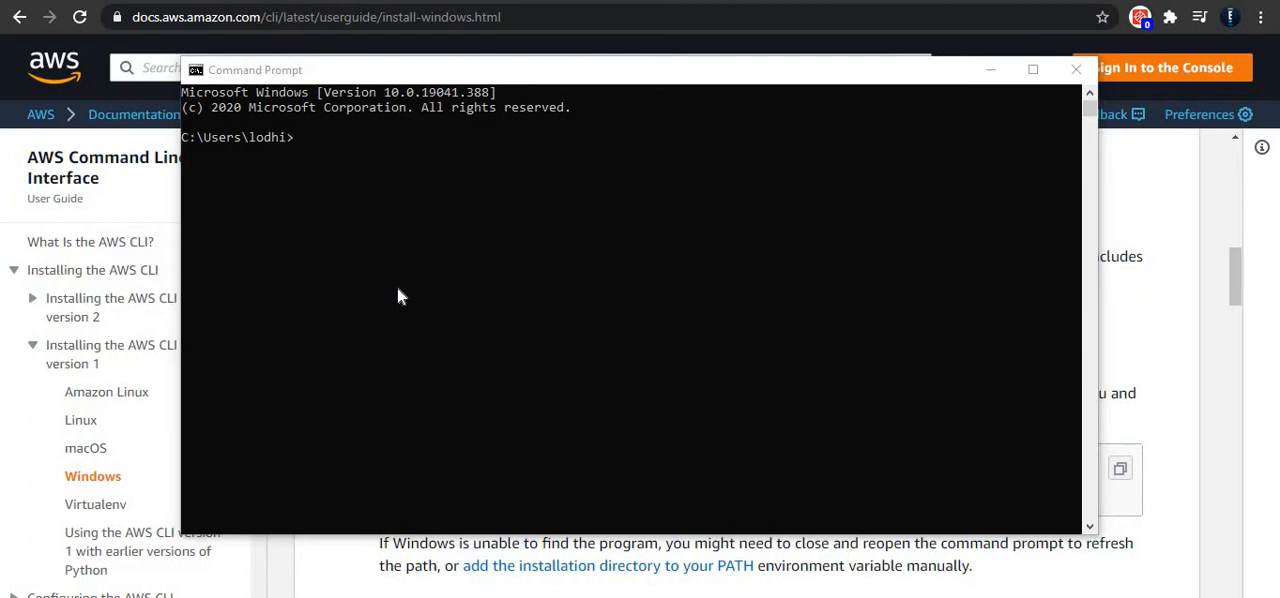
Step: Start the AWS CLI setup in Command Prompt with the command "aws configure"
left_click(307, 135)
left_click(307, 135)
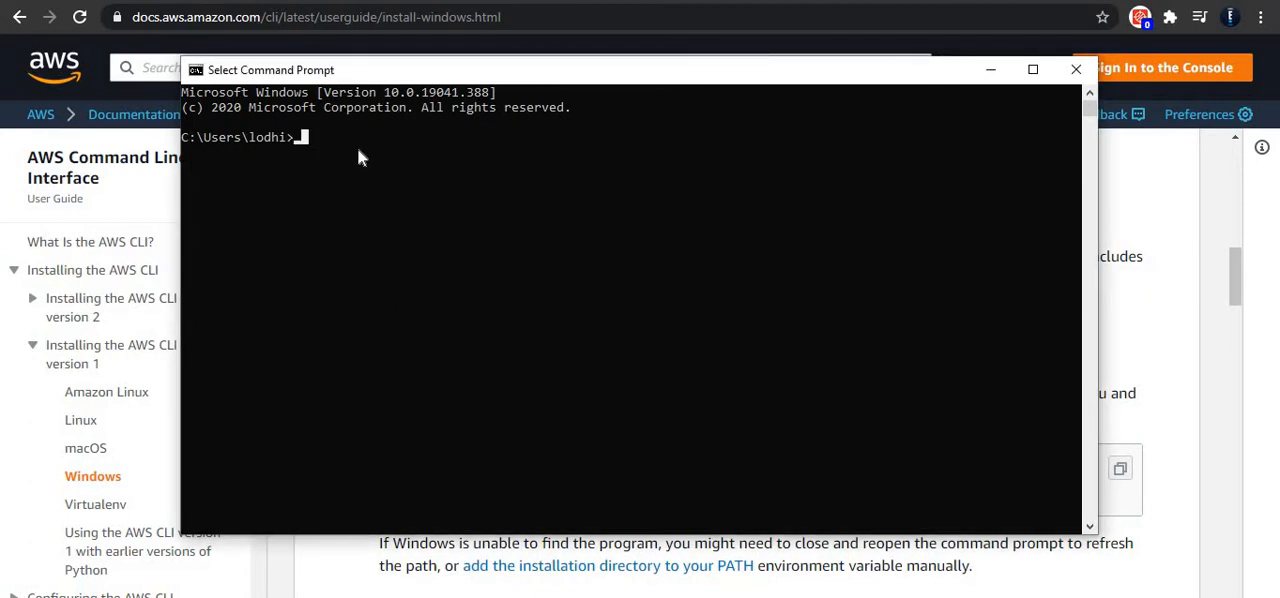
key("Escape")
type("aws configure")
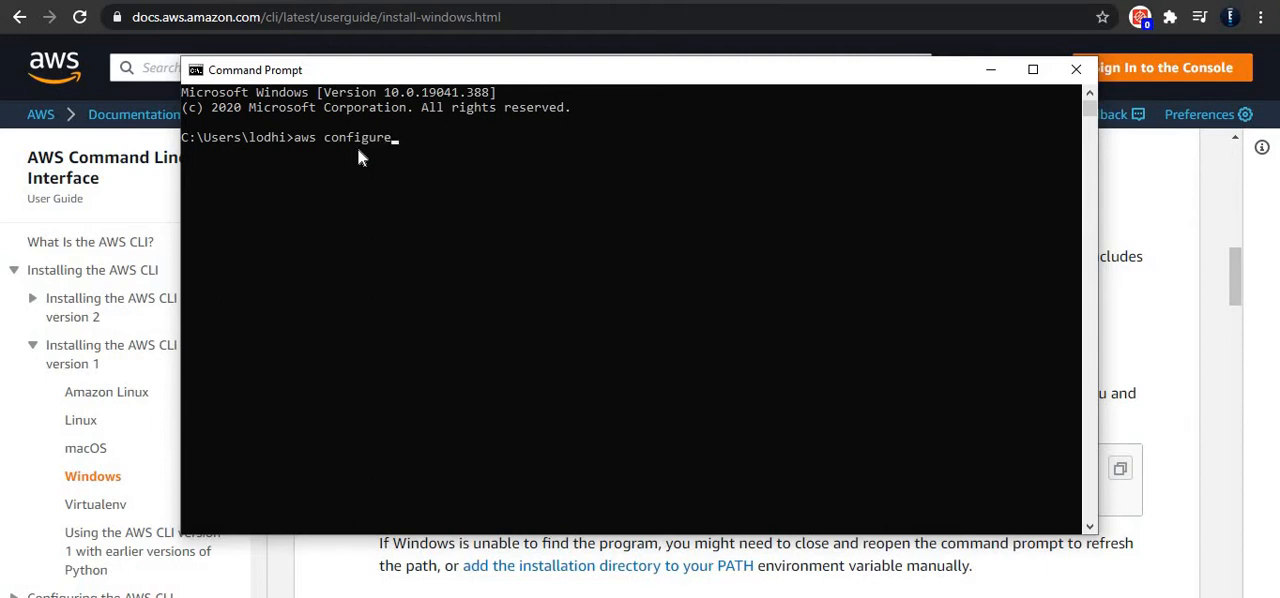
key("Return")
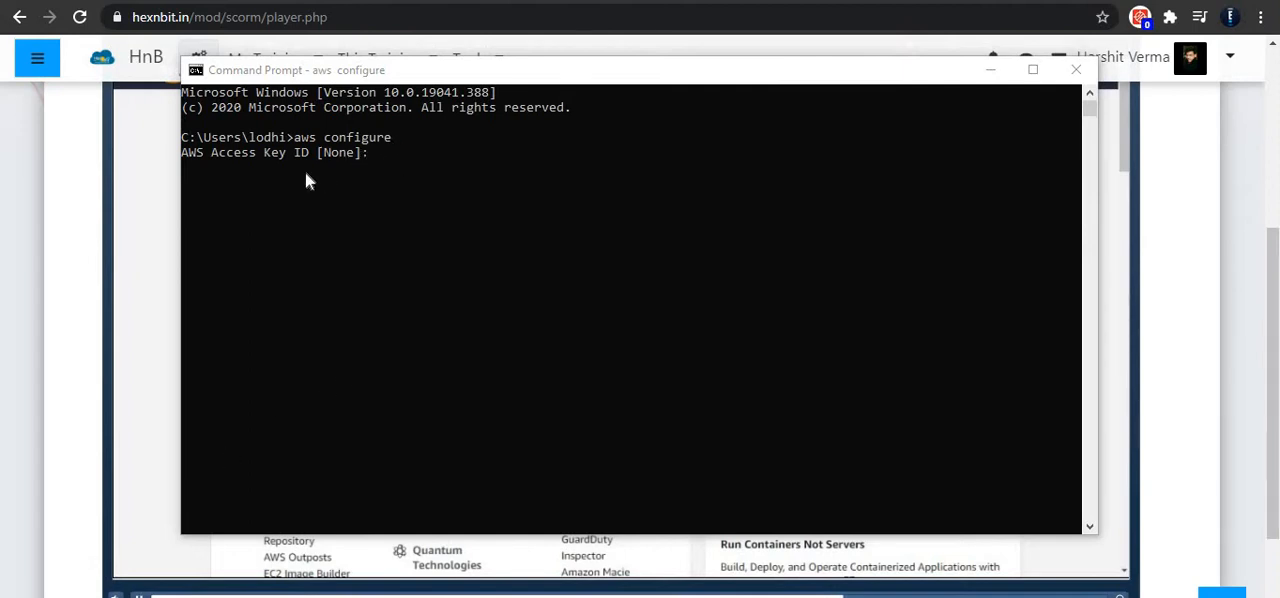
left_click(369, 155)
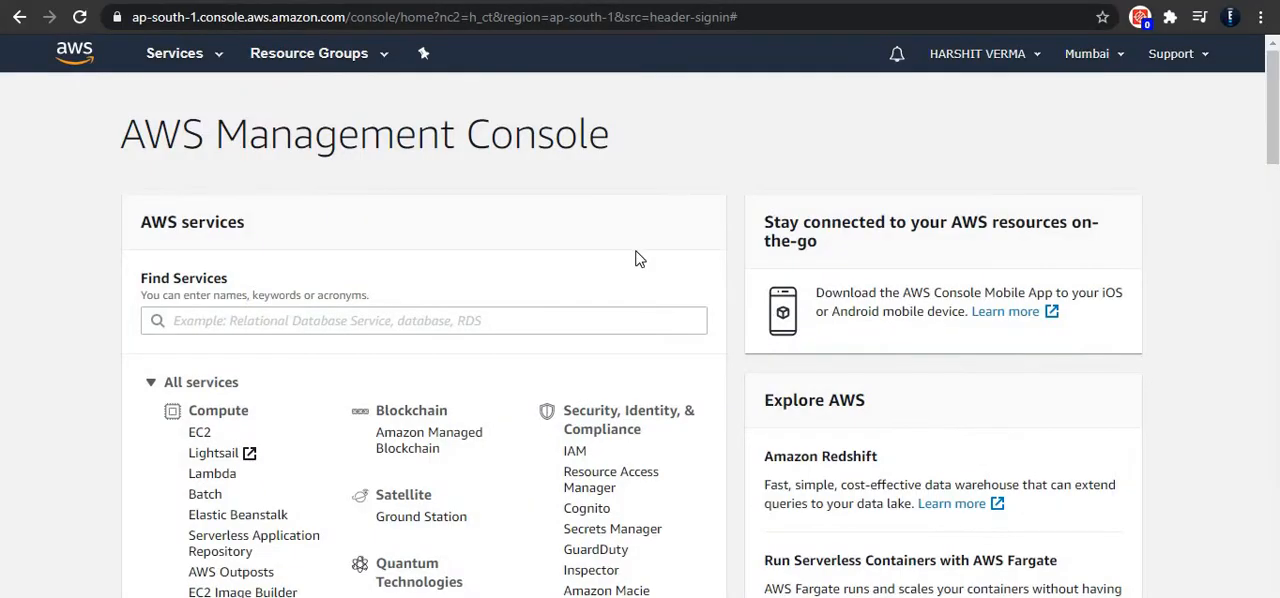
Step: In the AWS console's security credentials, create a new access key and reveal its key ID and secret key
left_click(1002, 56)
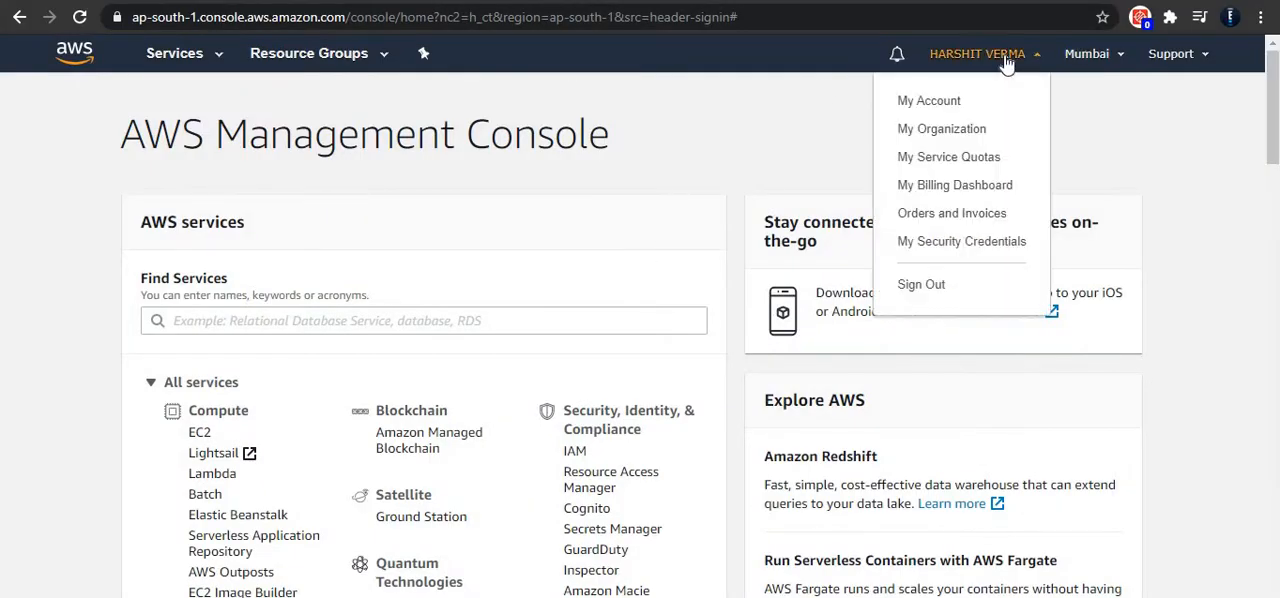
left_click(972, 246)
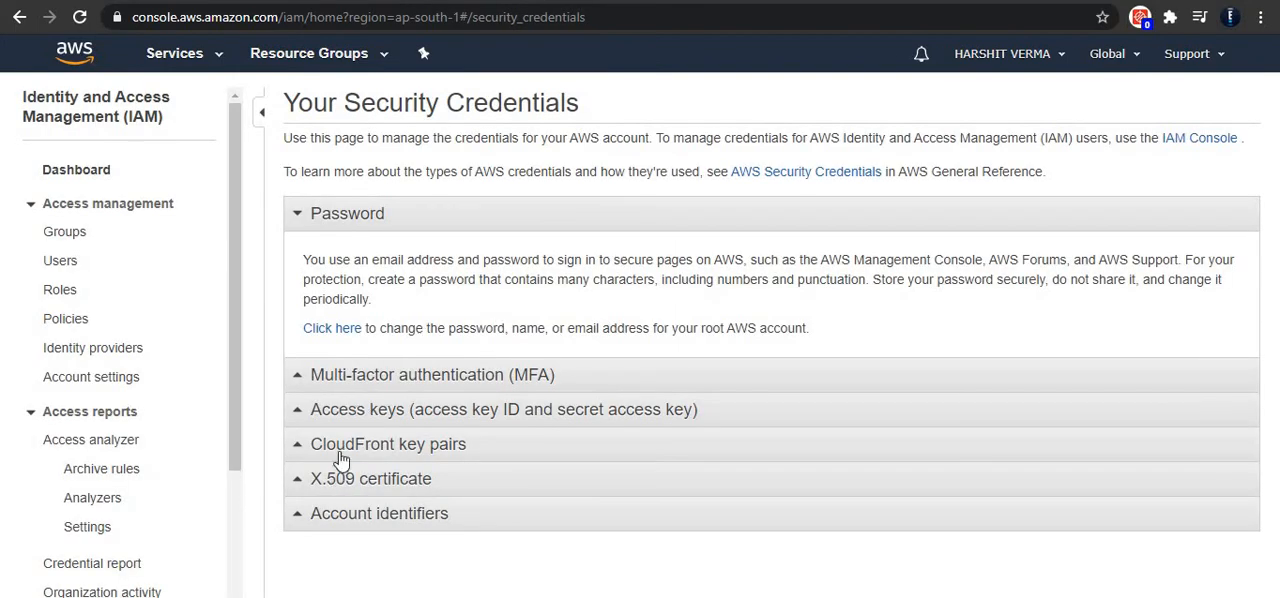
left_click(507, 410)
scroll(525, 395, "down", 1)
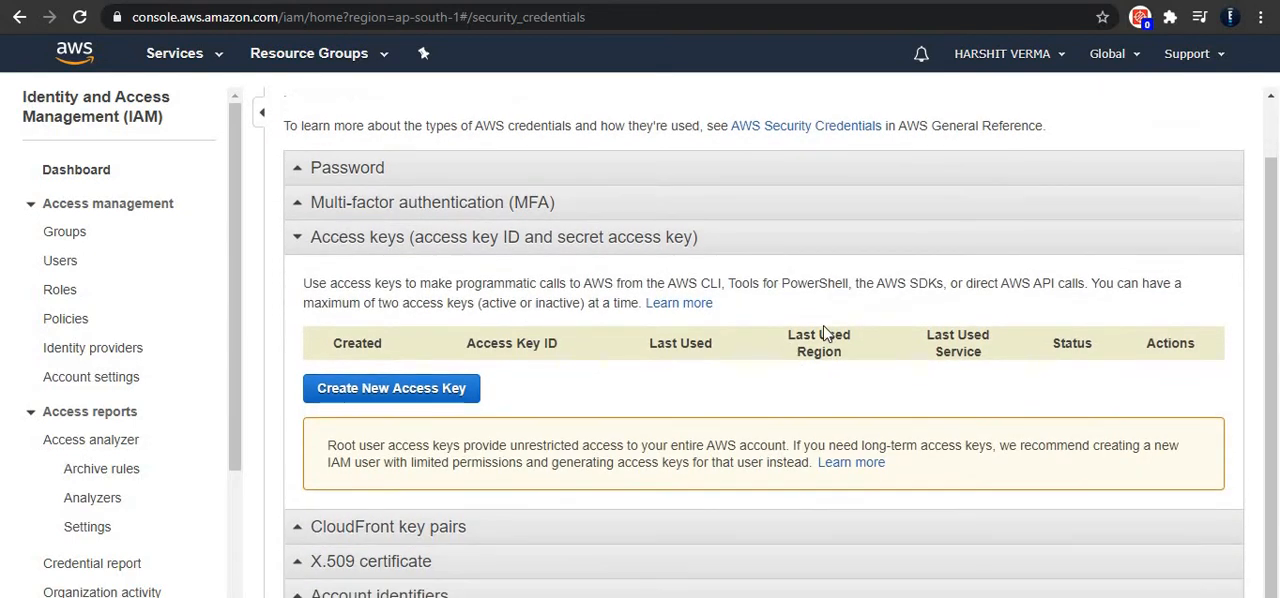
left_click(424, 395)
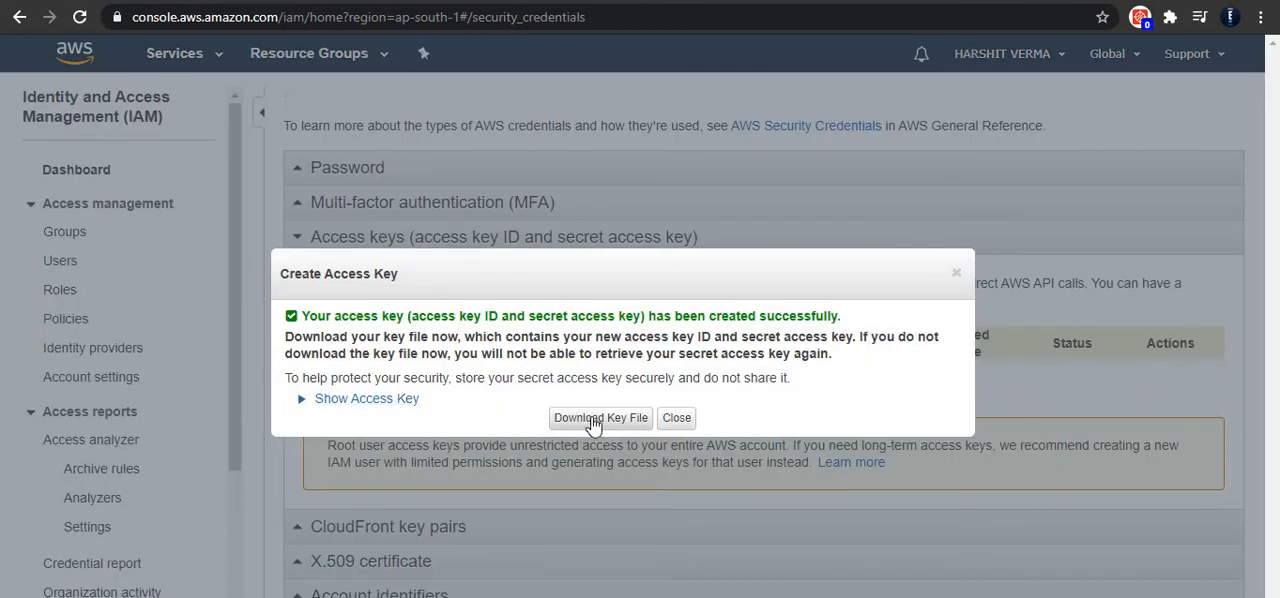
left_click(395, 401)
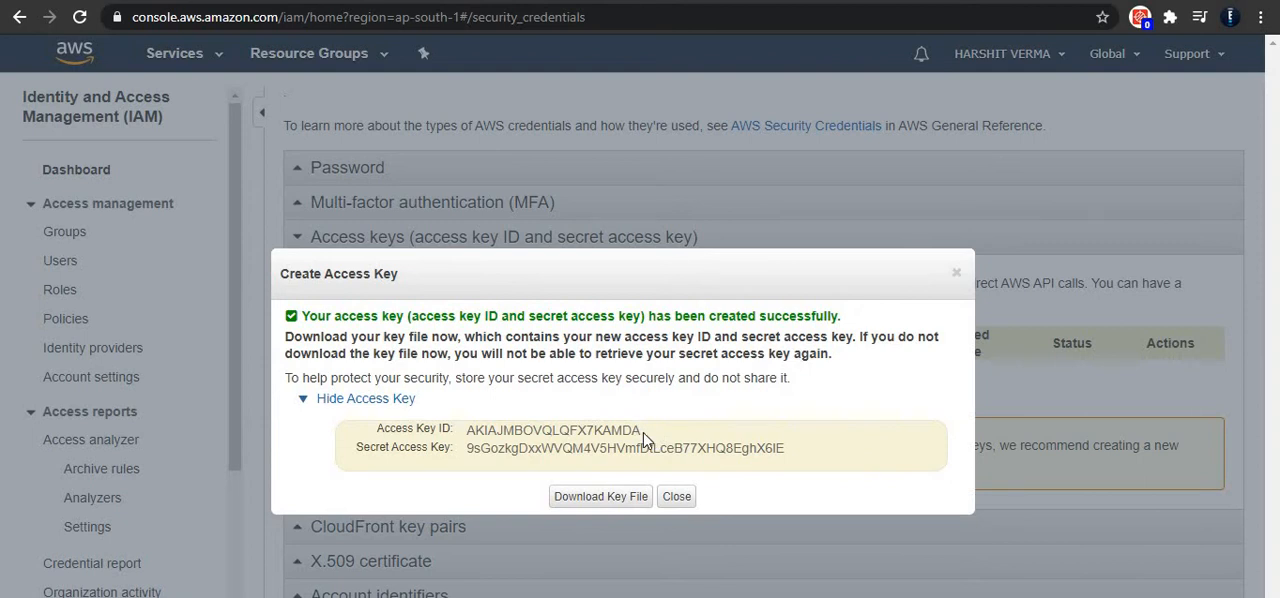
Step: Copy the new access key ID from the console and submit it at Command Prompt's AWS Access Key ID prompt
left_click_drag(641, 432, 466, 440)
key("ctrl+c")
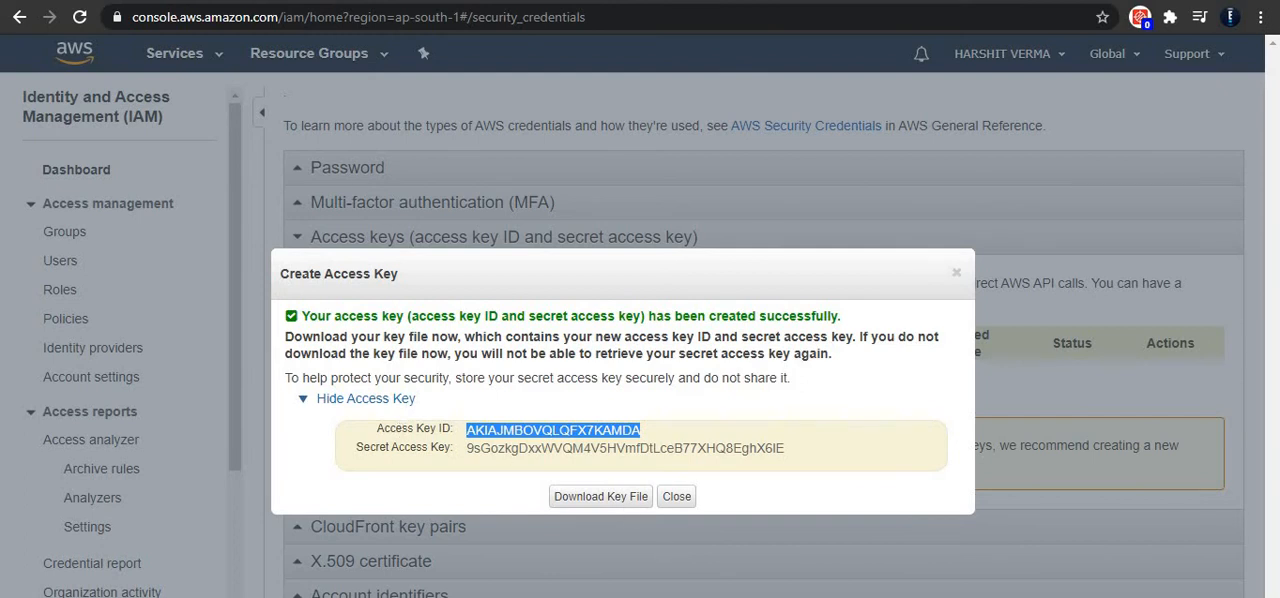
key("alt+Tab")
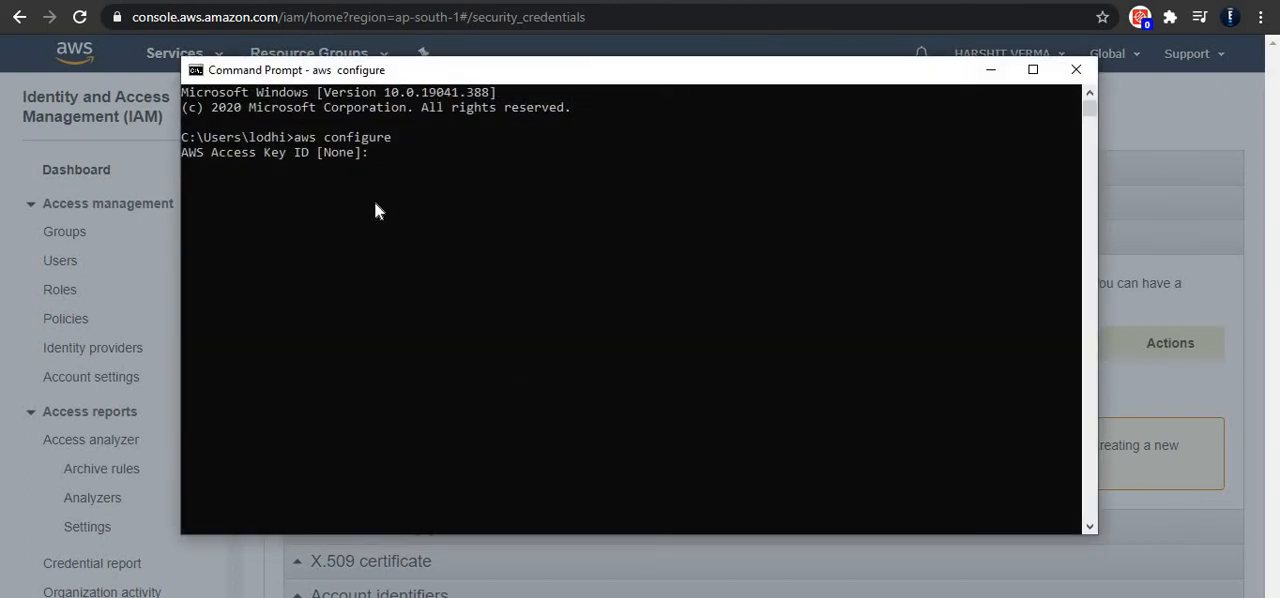
key("ctrl+v")
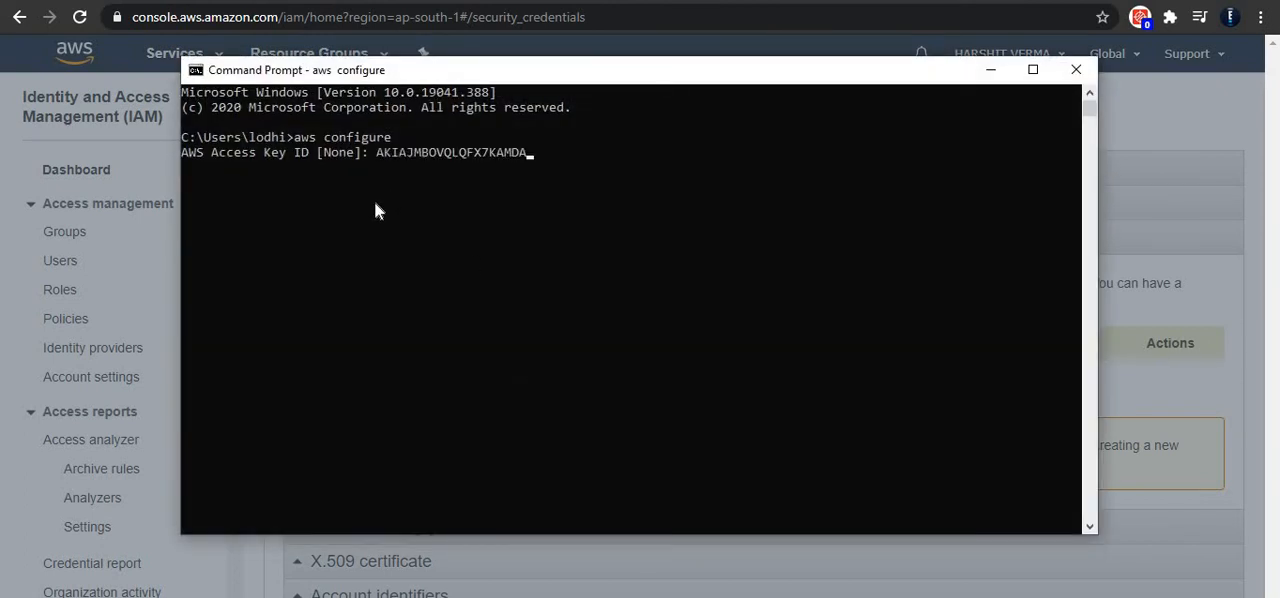
key("Return")
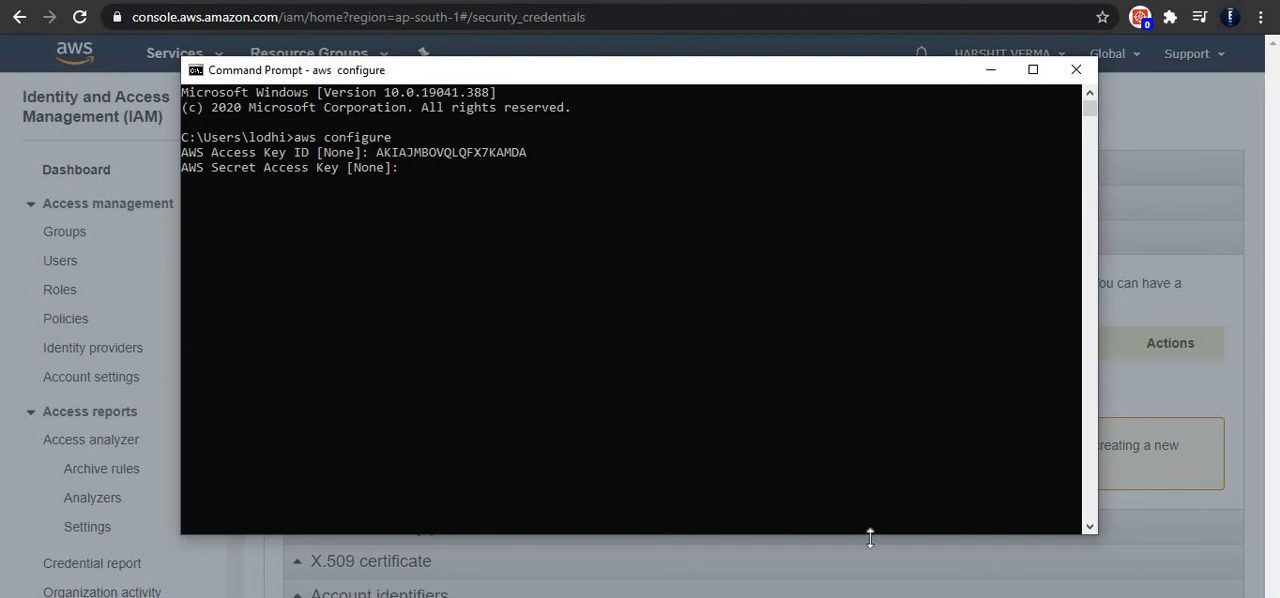
Step: Try to copy the secret access key from the console and submit it at Command Prompt's AWS Secret Access Key prompt
left_click(991, 72)
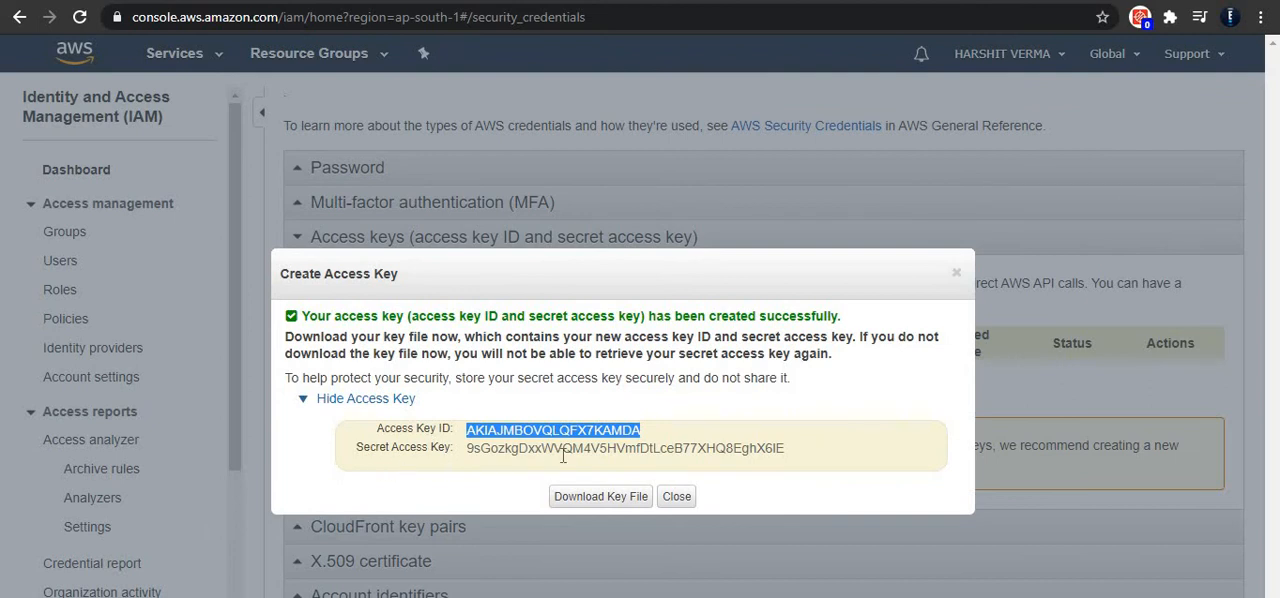
left_click_drag(790, 449, 467, 454)
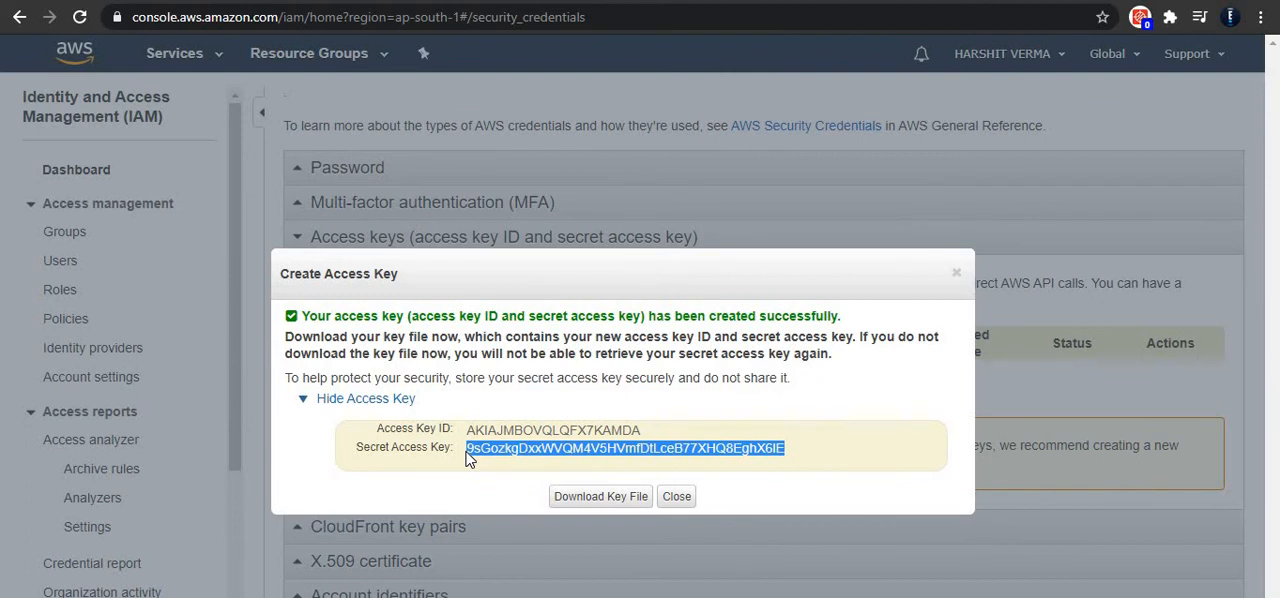
key("alt+Tab")
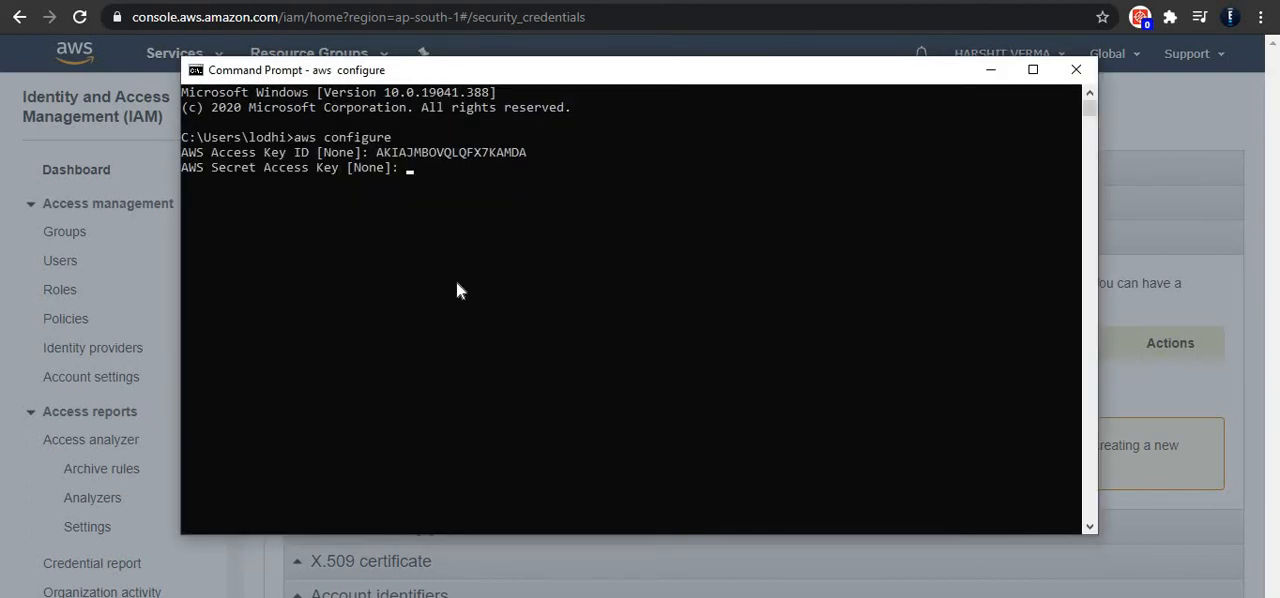
key("ctrl+v")
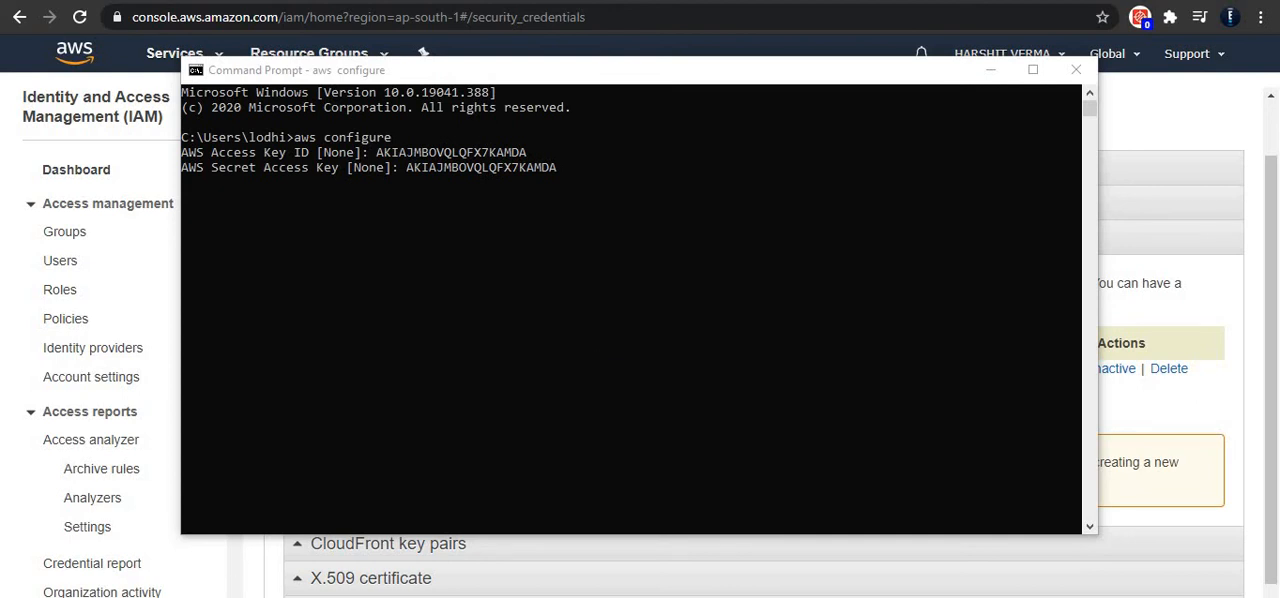
key("Return")
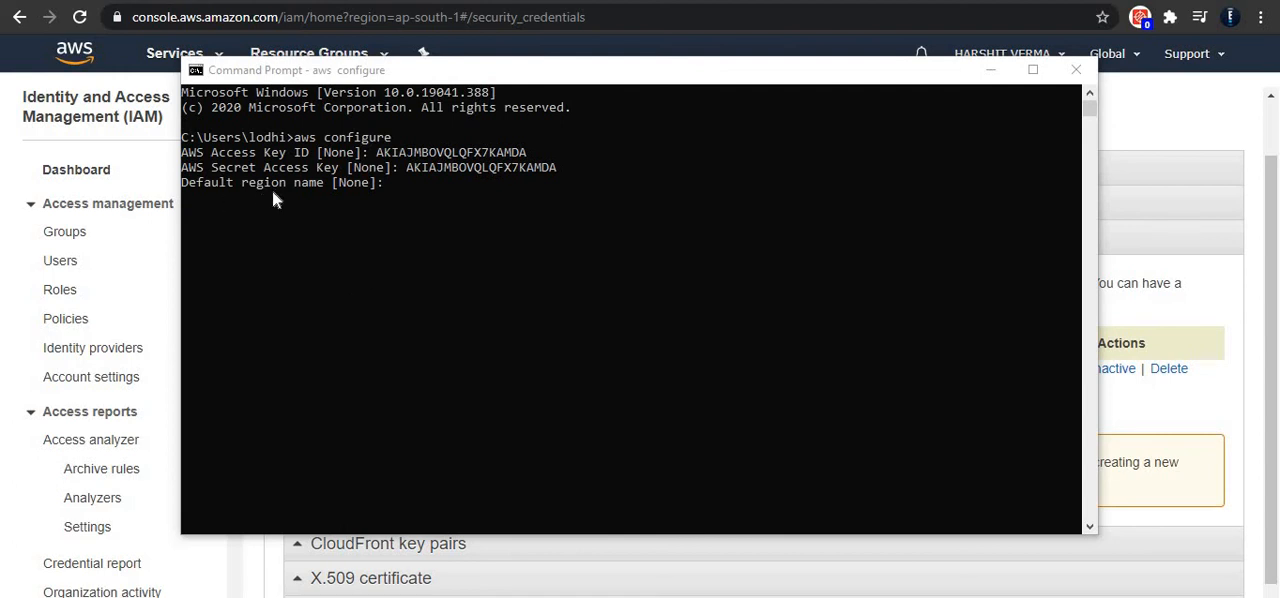
Step: Set the default region name to ap-south-1, leave the default output format empty, and return to the AWS console
left_click(405, 189)
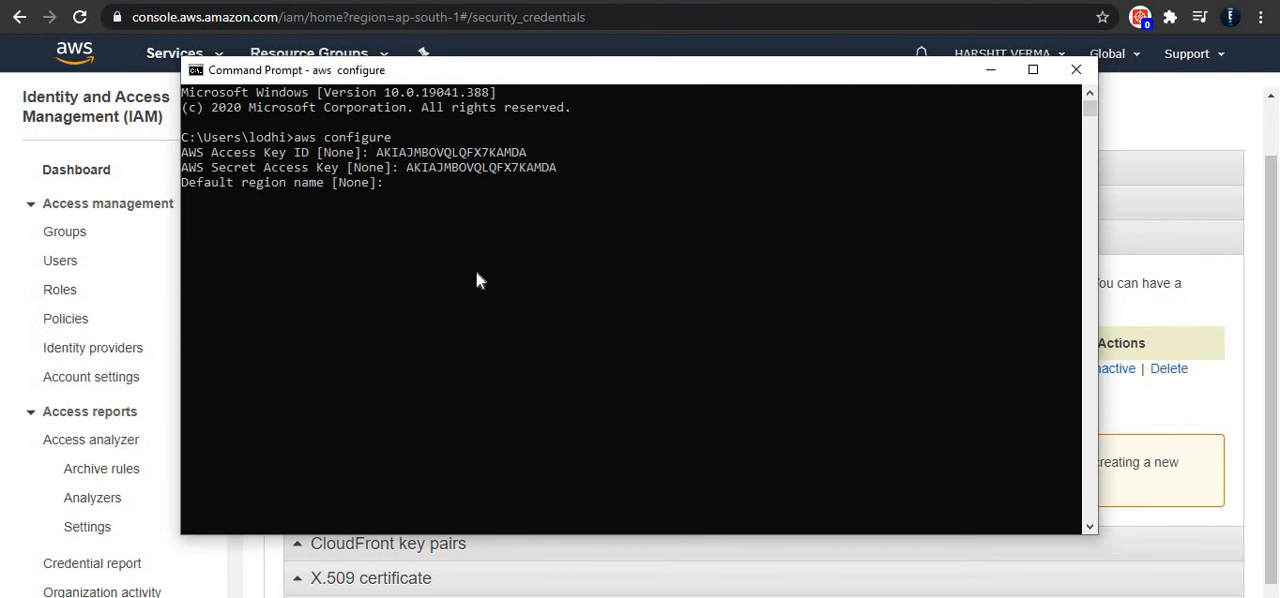
type("ap-south-1")
key("Return")
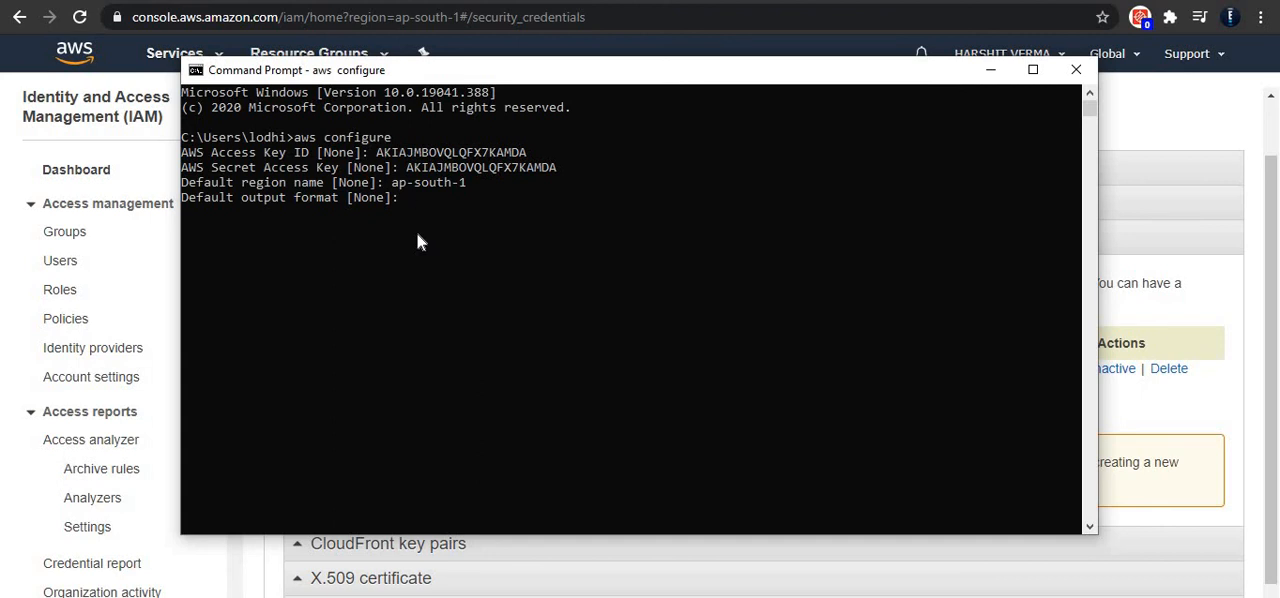
key("Return")
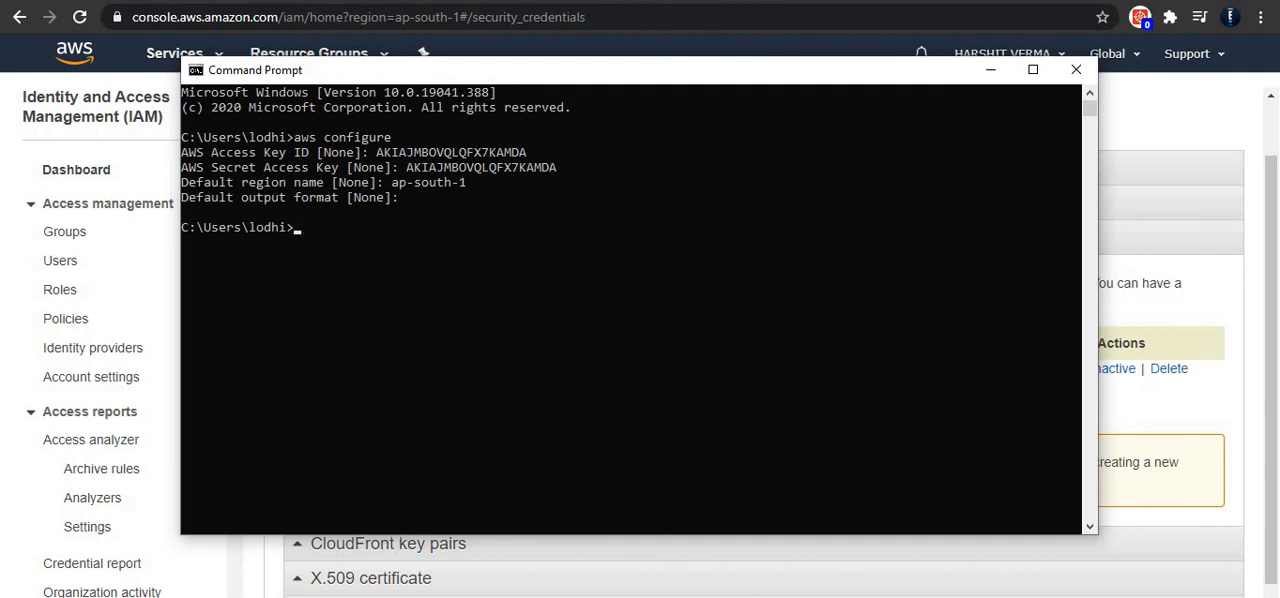
left_click(989, 77)
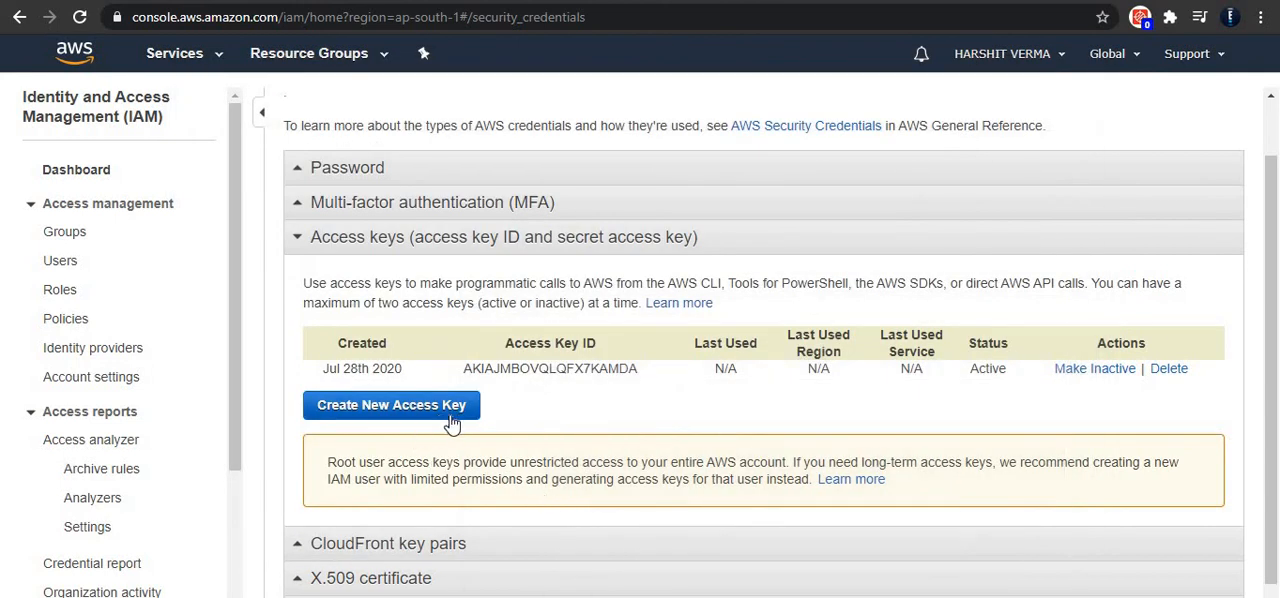